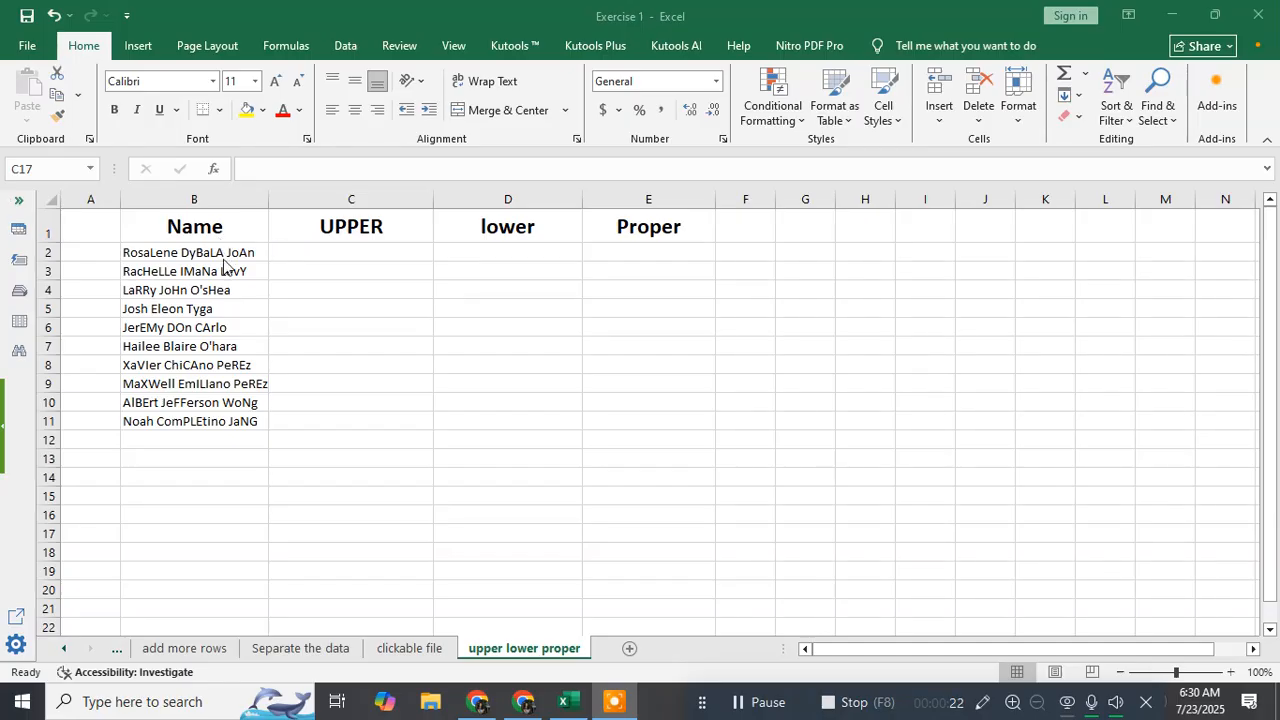
{"action": "left_click_drag", "start_coordinate": [203, 229], "coordinate": [346, 393]}
{"action": "left_click", "coordinate": [239, 422]}
{"action": "left_click", "coordinate": [242, 253]}
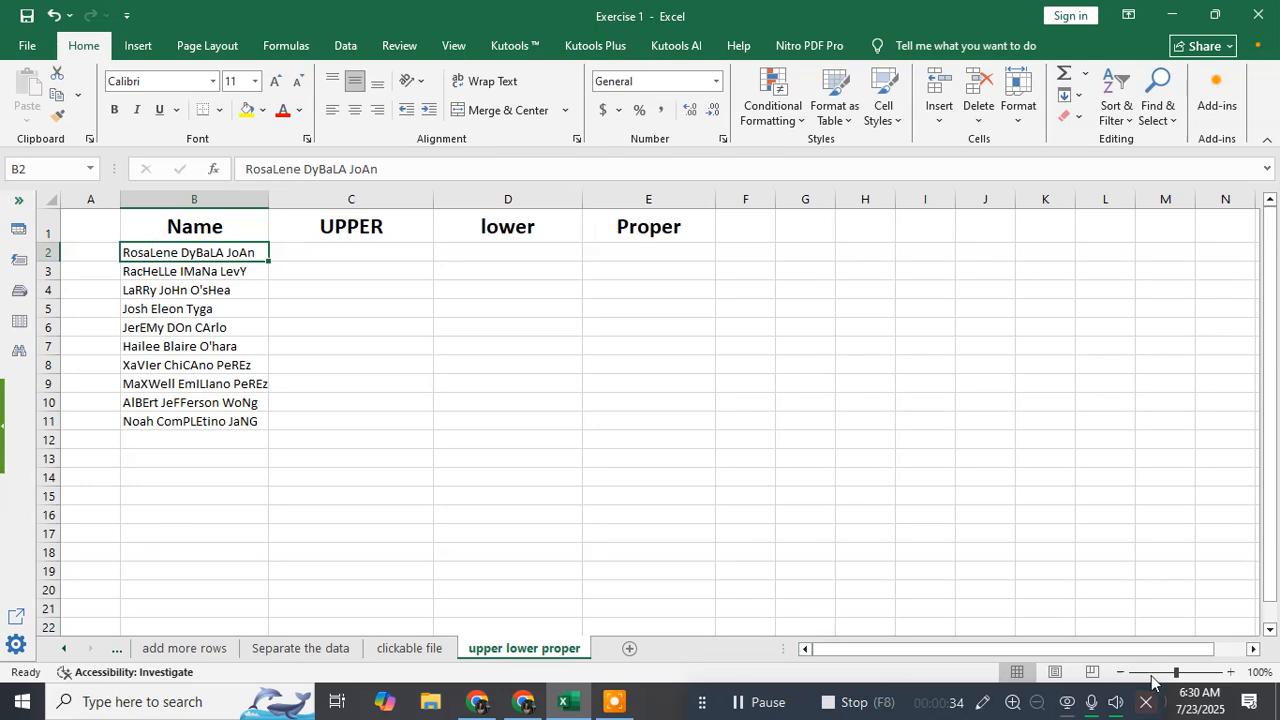
Enter =UPPER(B2) in cell C2 and fill the formula down to C11 for all the names
{"action": "left_click_drag", "start_coordinate": [1178, 672], "coordinate": [1182, 672]}
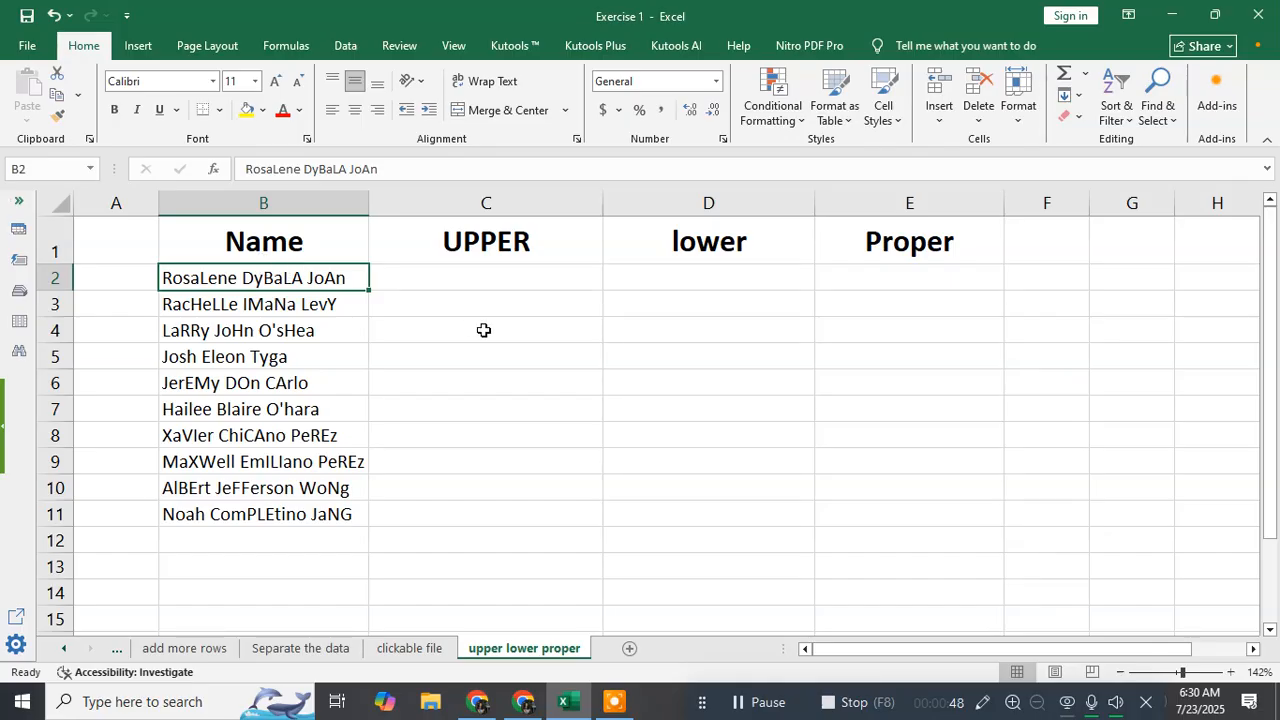
{"action": "left_click", "coordinate": [498, 283]}
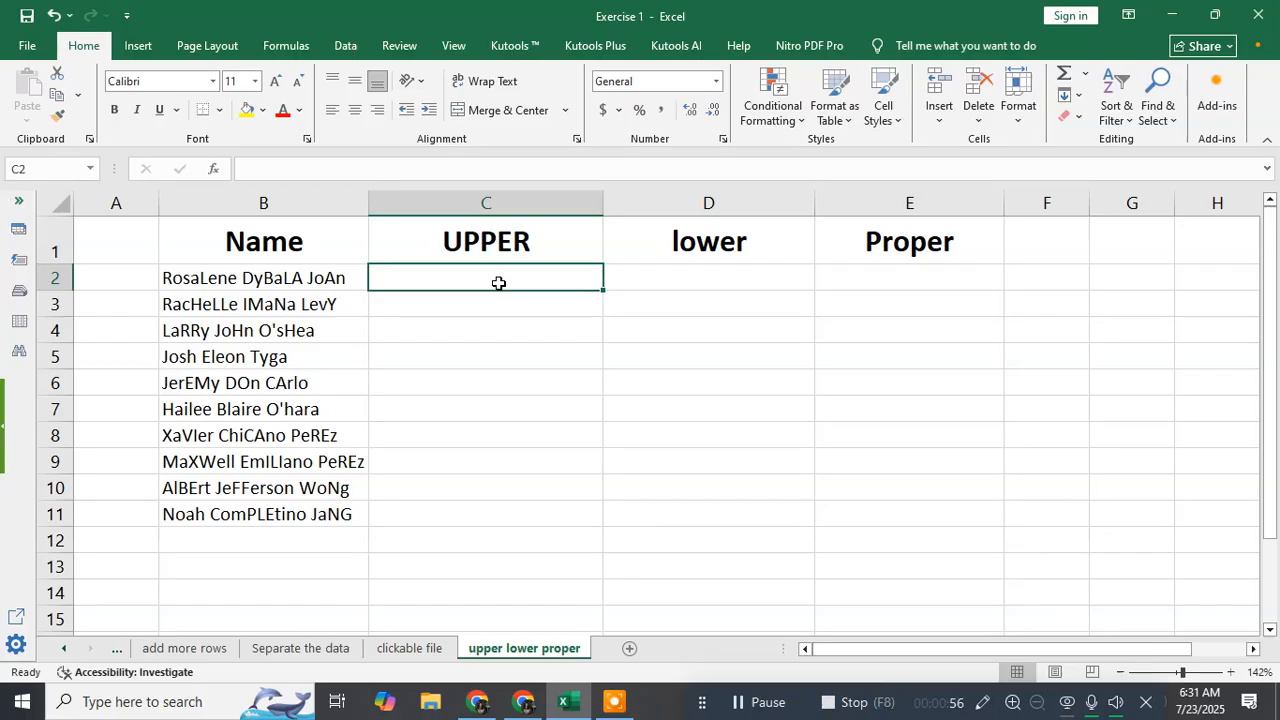
{"action": "left_click", "coordinate": [284, 277]}
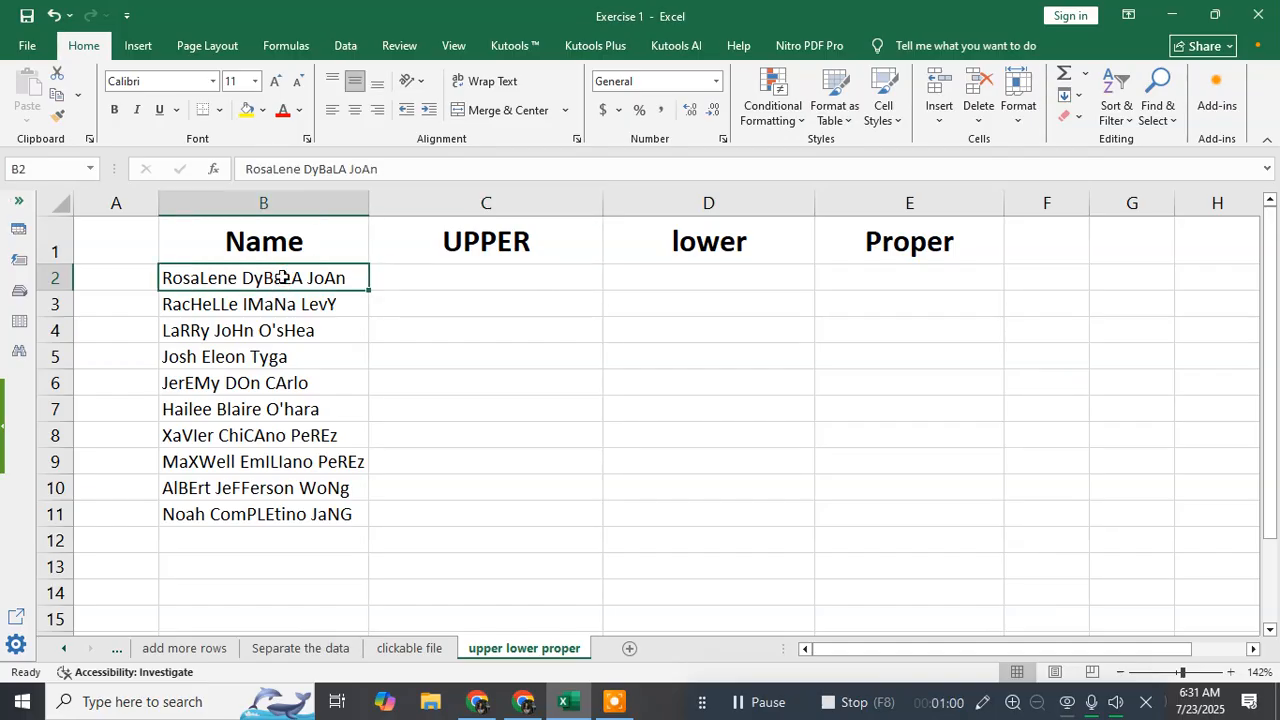
{"action": "left_click", "coordinate": [577, 285]}
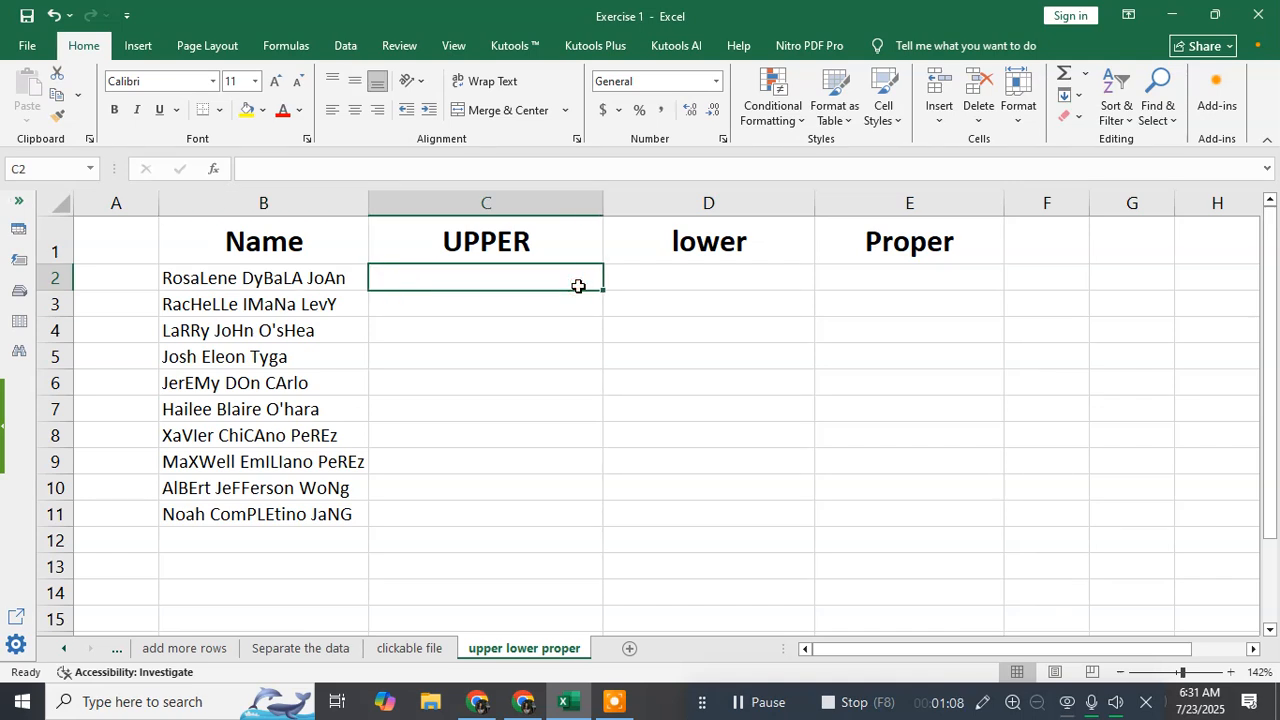
{"action": "type", "text": "="}
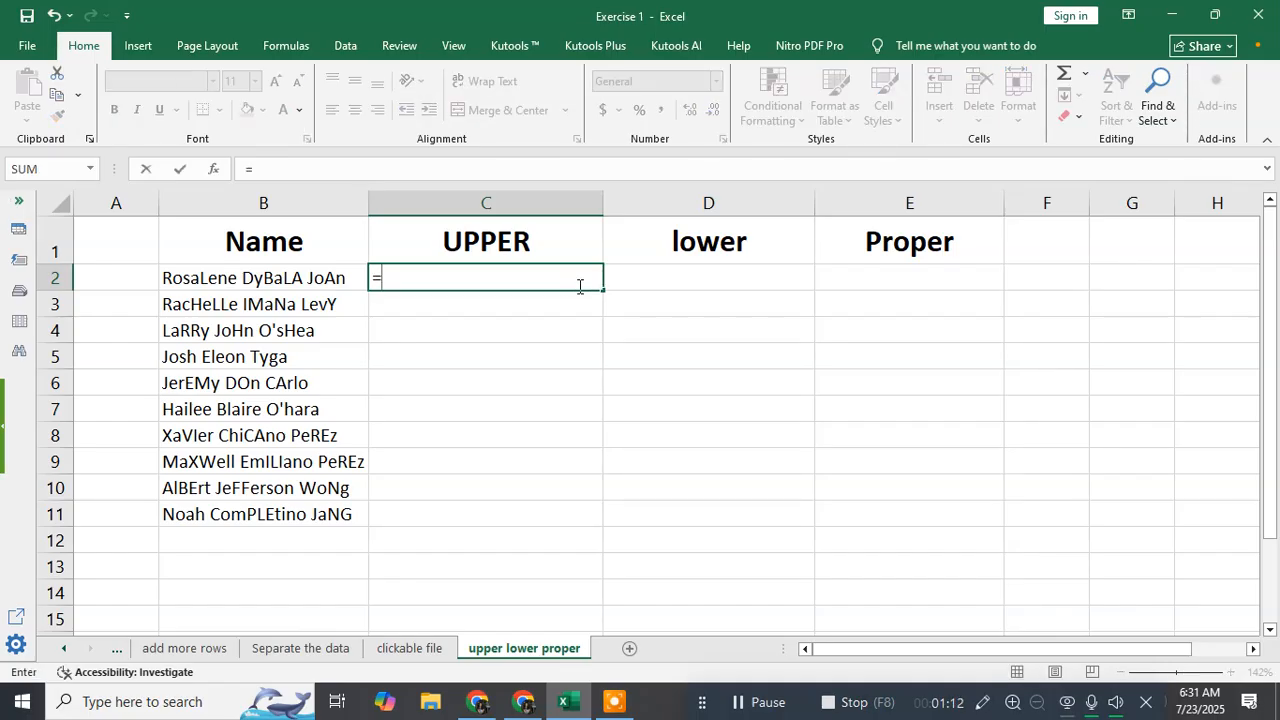
{"action": "type", "text": "UPP"}
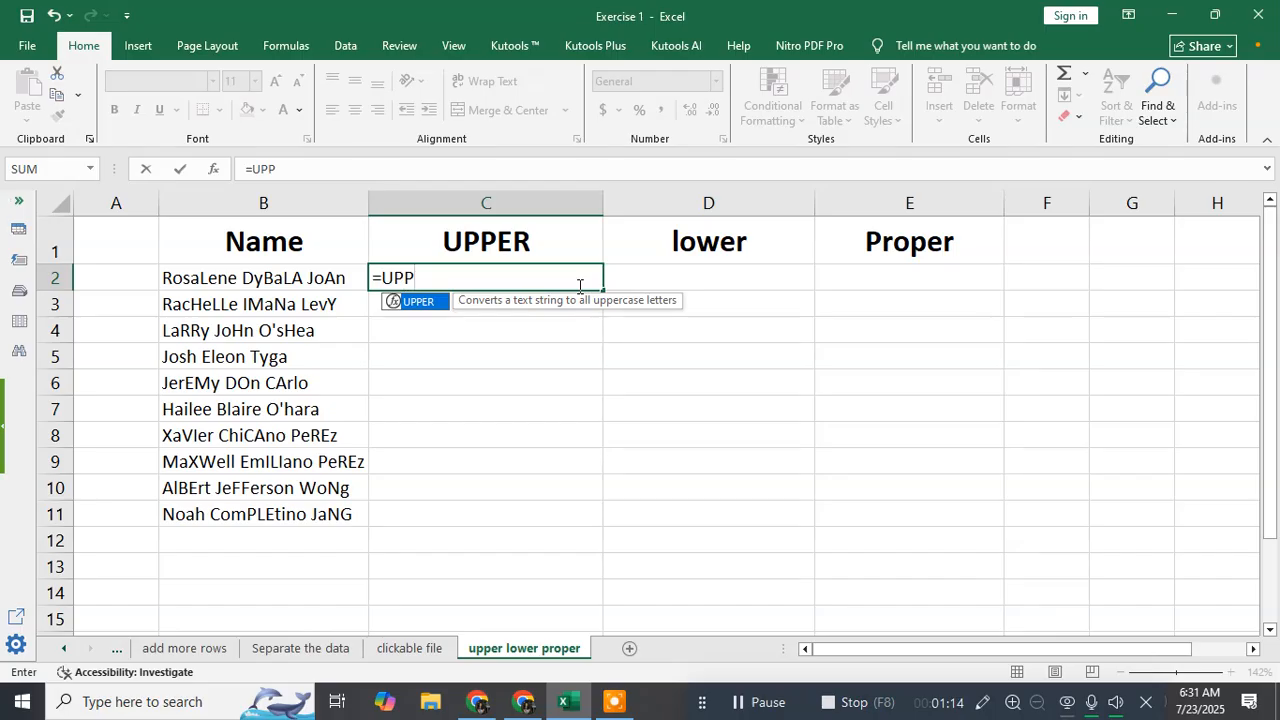
{"action": "double_click", "coordinate": [435, 305]}
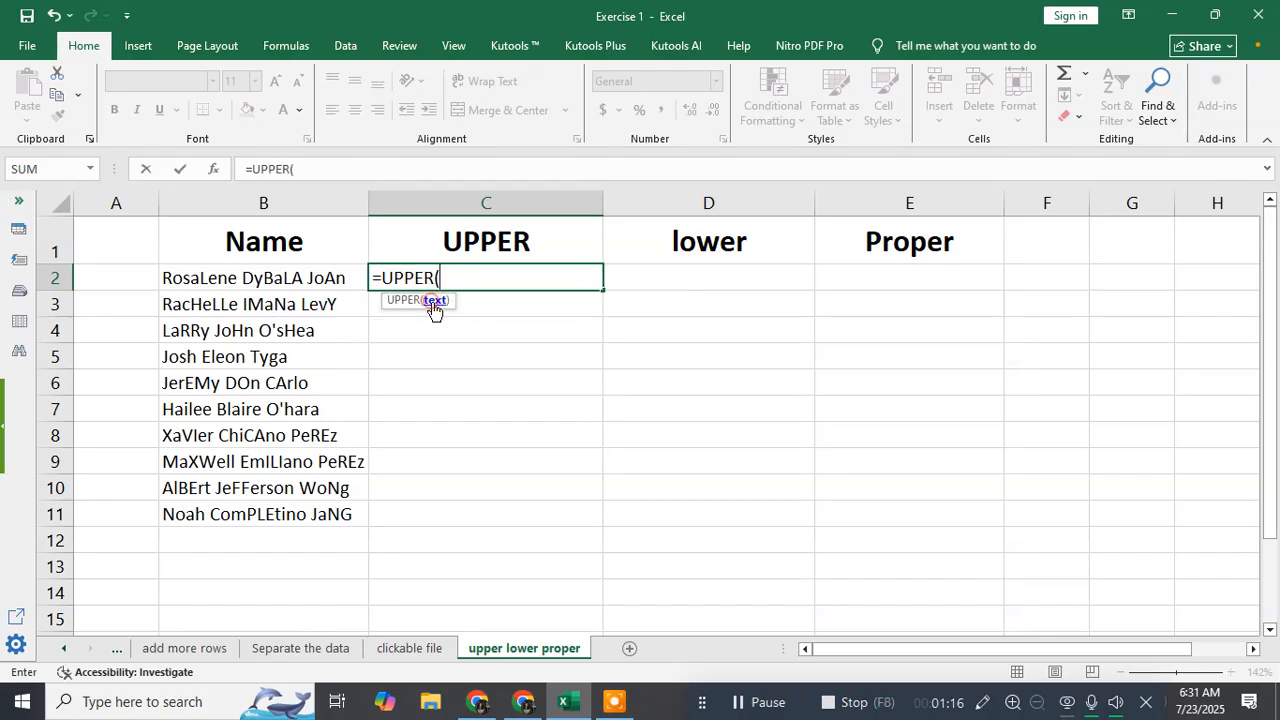
{"action": "left_click", "coordinate": [287, 279]}
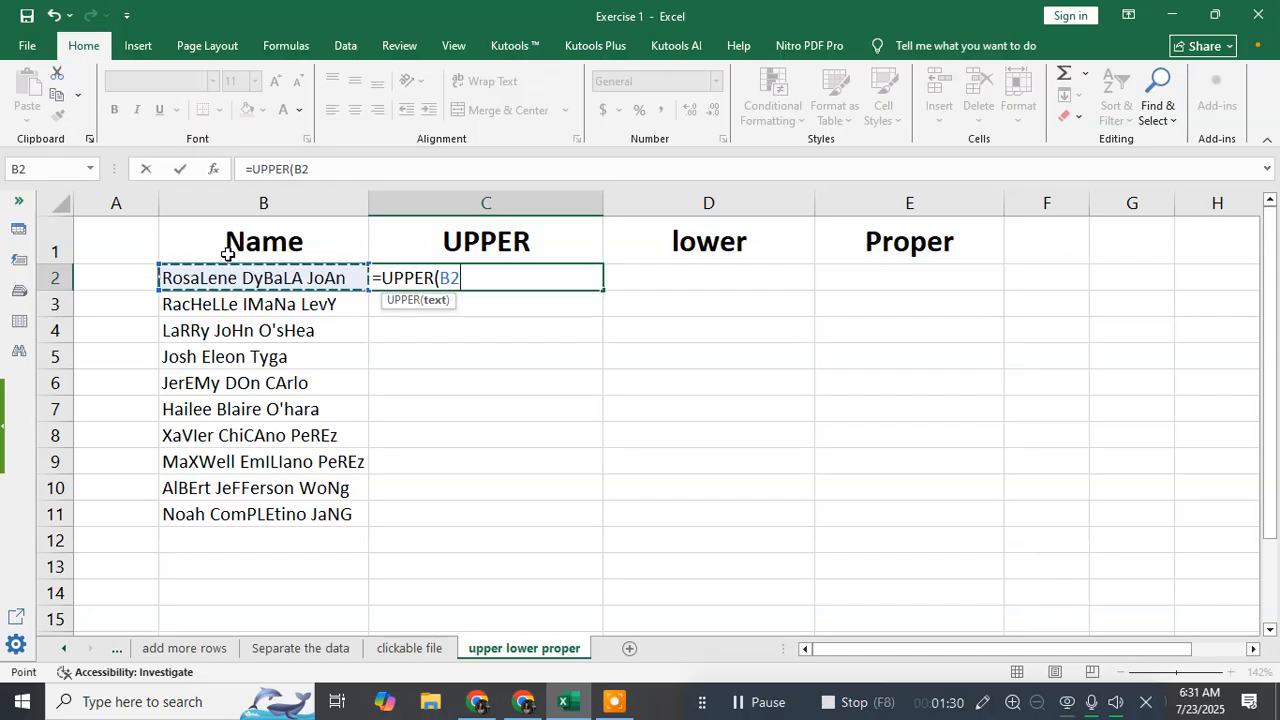
{"action": "type", "text": ")"}
{"action": "key", "text": "Return"}
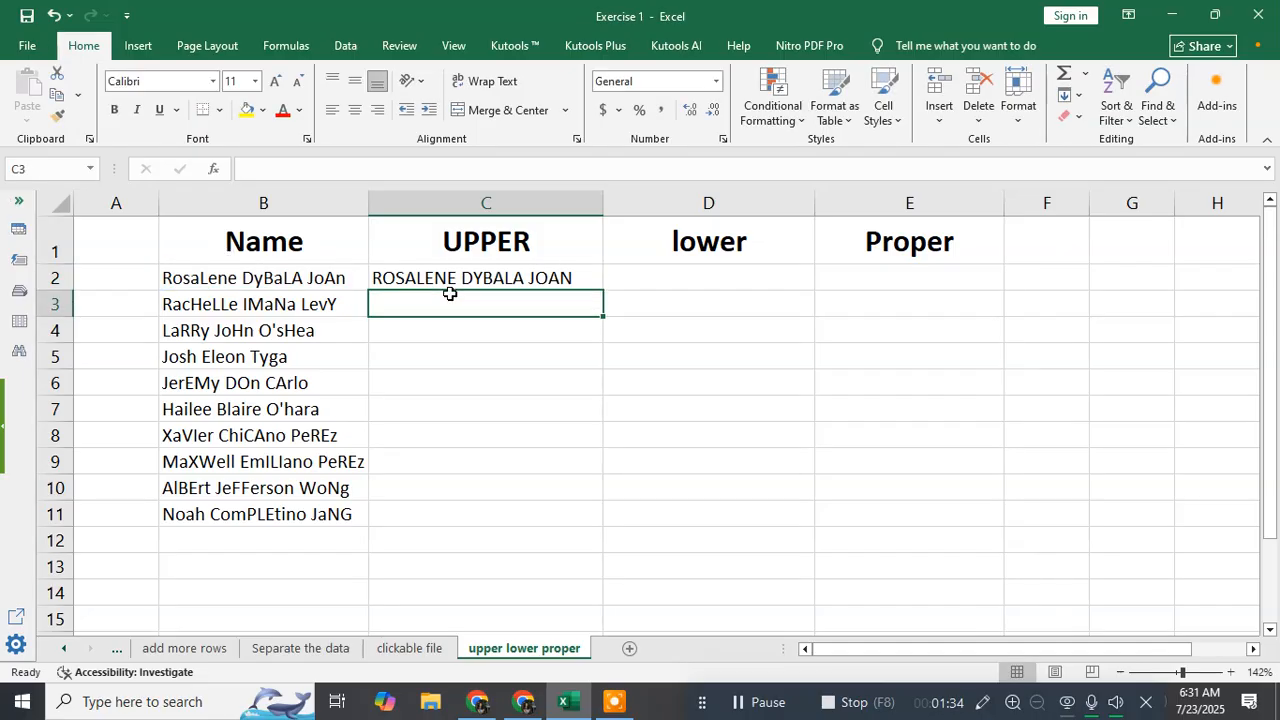
{"action": "left_click", "coordinate": [567, 280]}
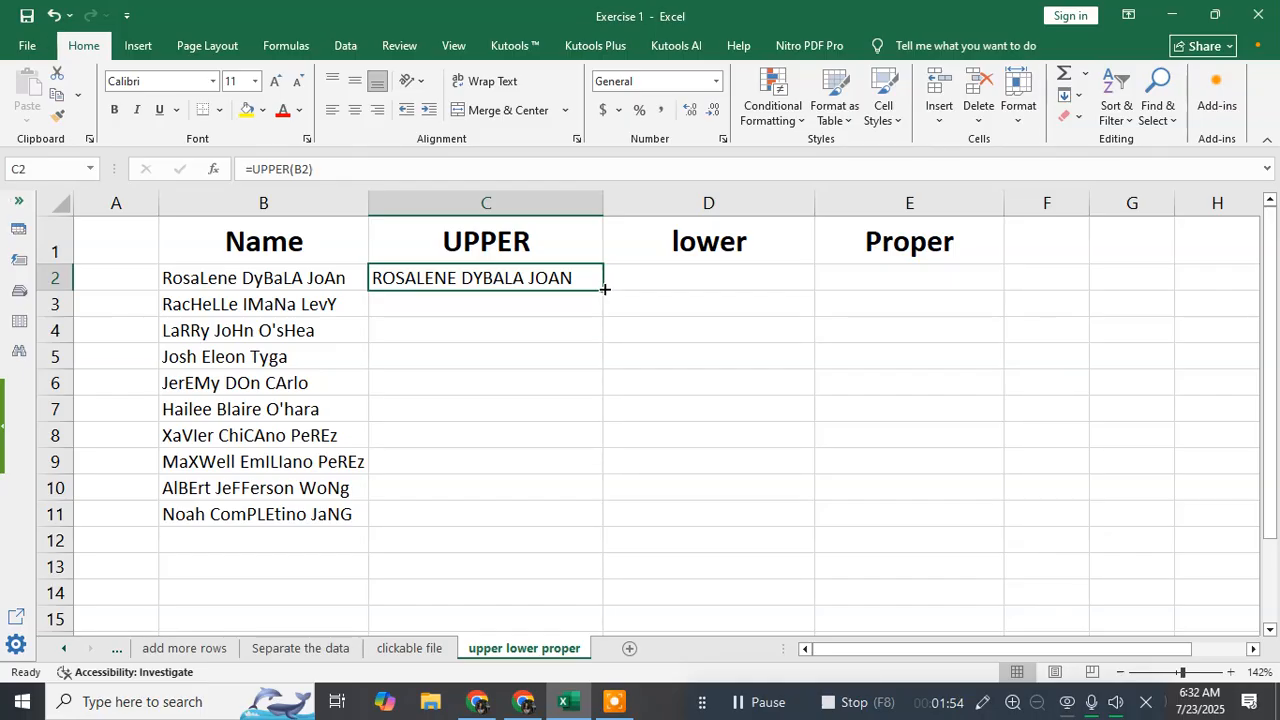
{"action": "double_click", "coordinate": [604, 289]}
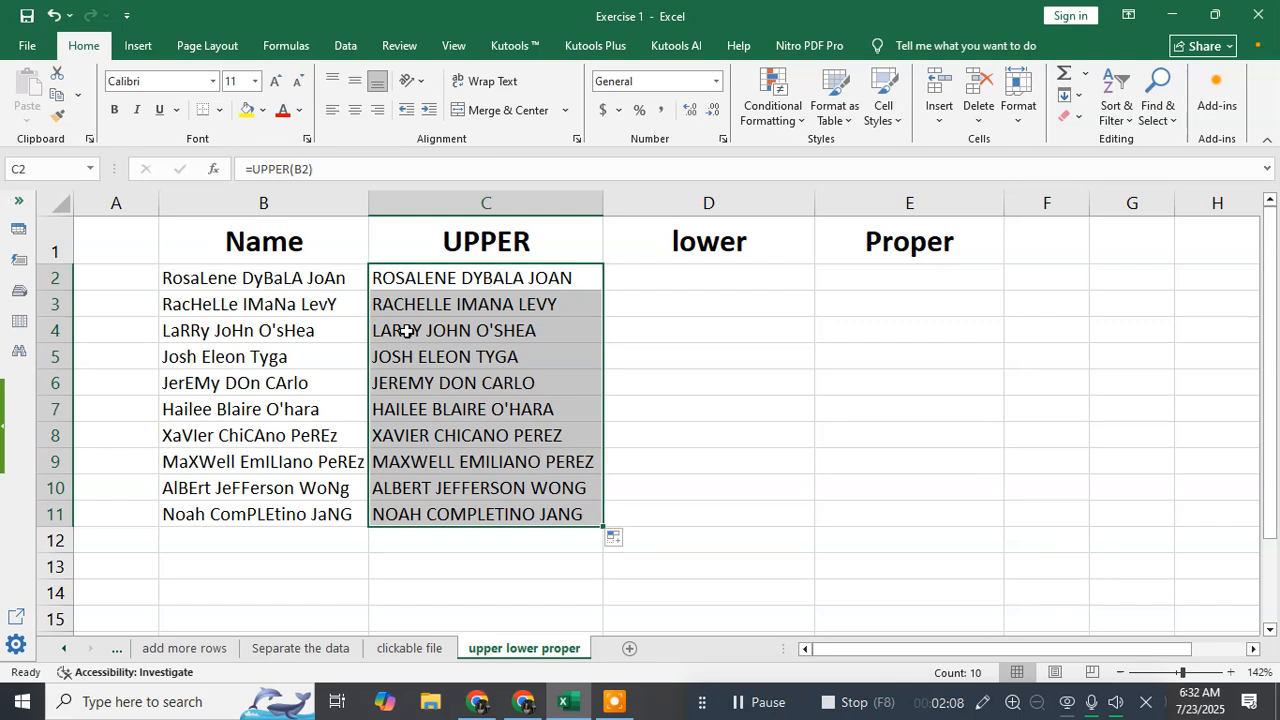
Enter =LOWER(B2) in cell D2 and fill the formula down to D11
{"action": "left_click", "coordinate": [620, 275]}
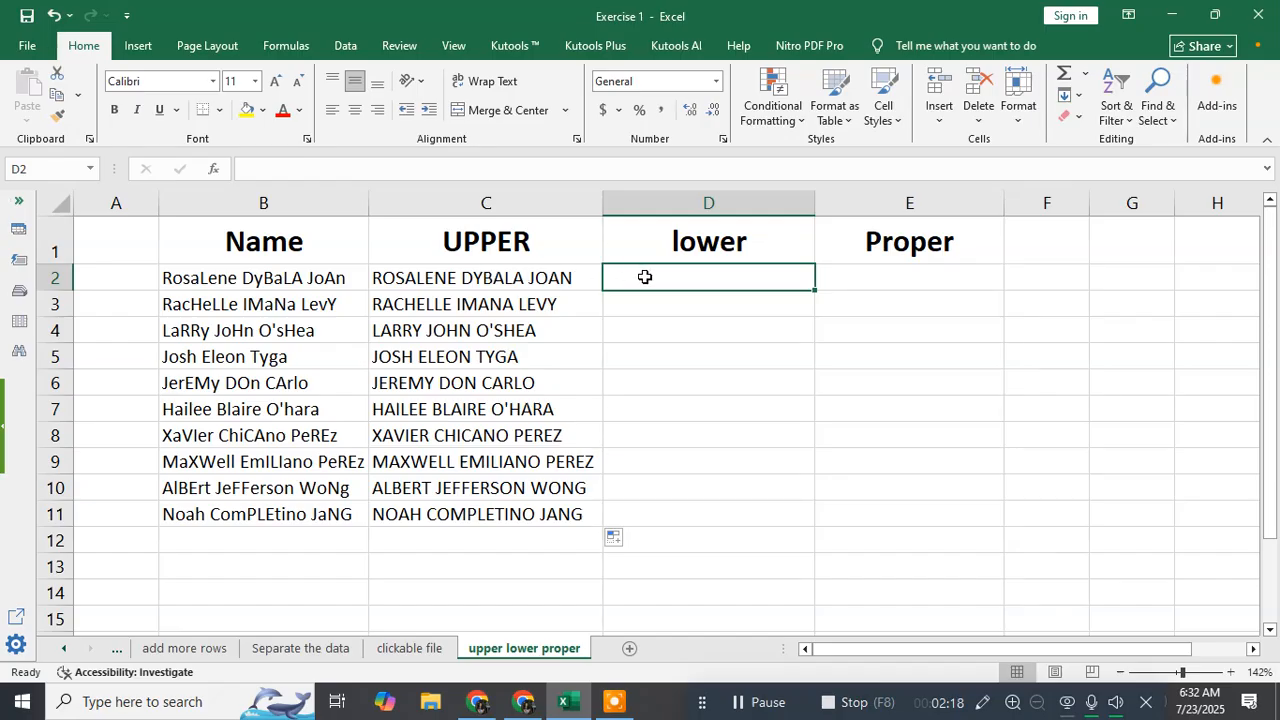
{"action": "type", "text": "="}
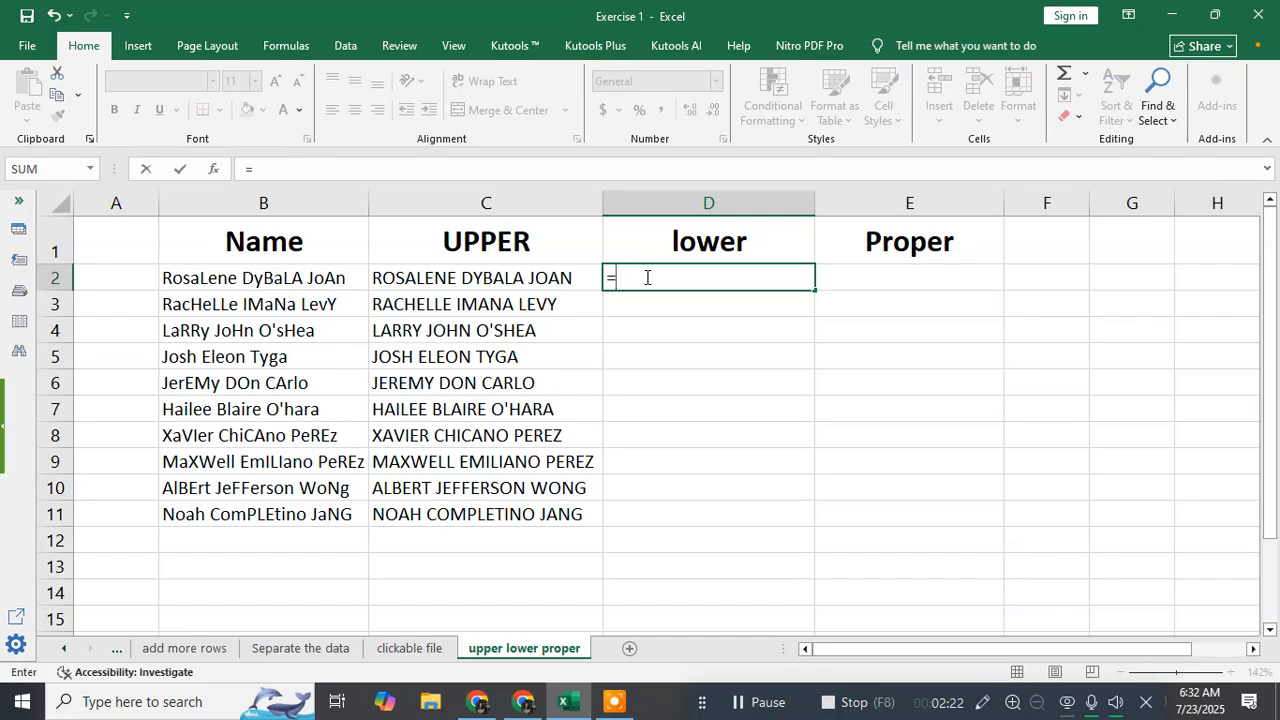
{"action": "type", "text": "LOWER"}
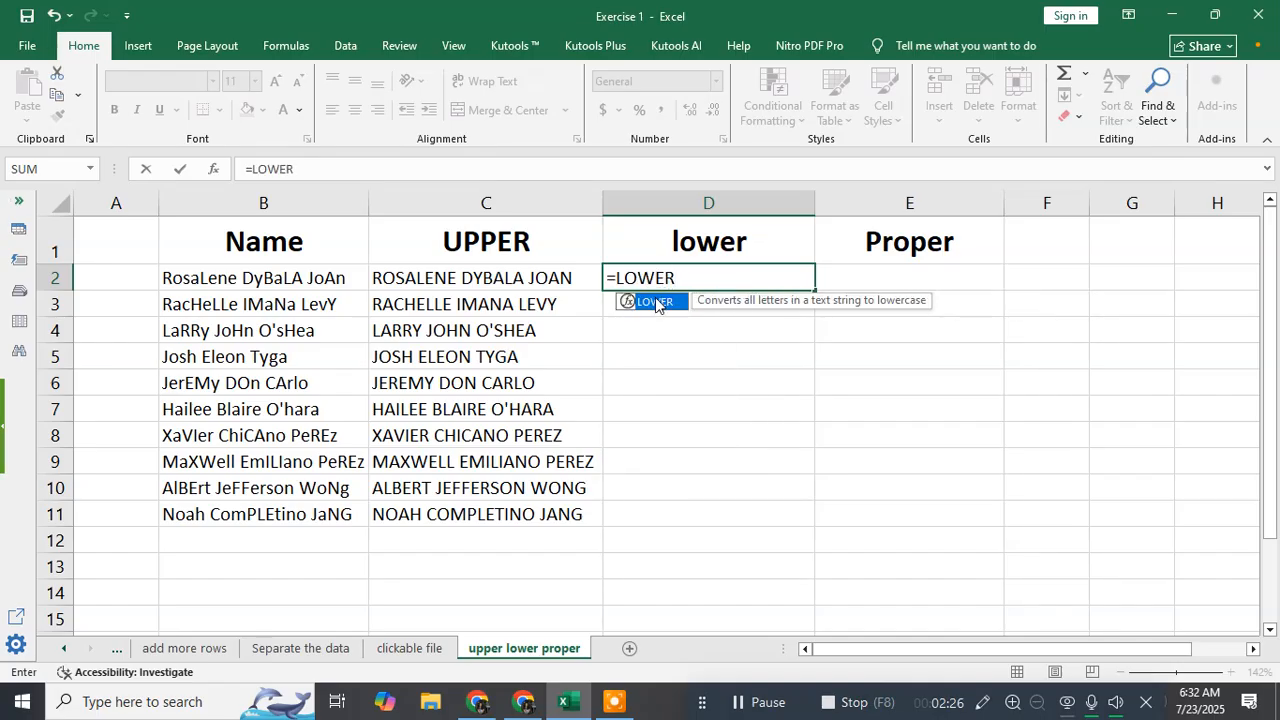
{"action": "double_click", "coordinate": [655, 298]}
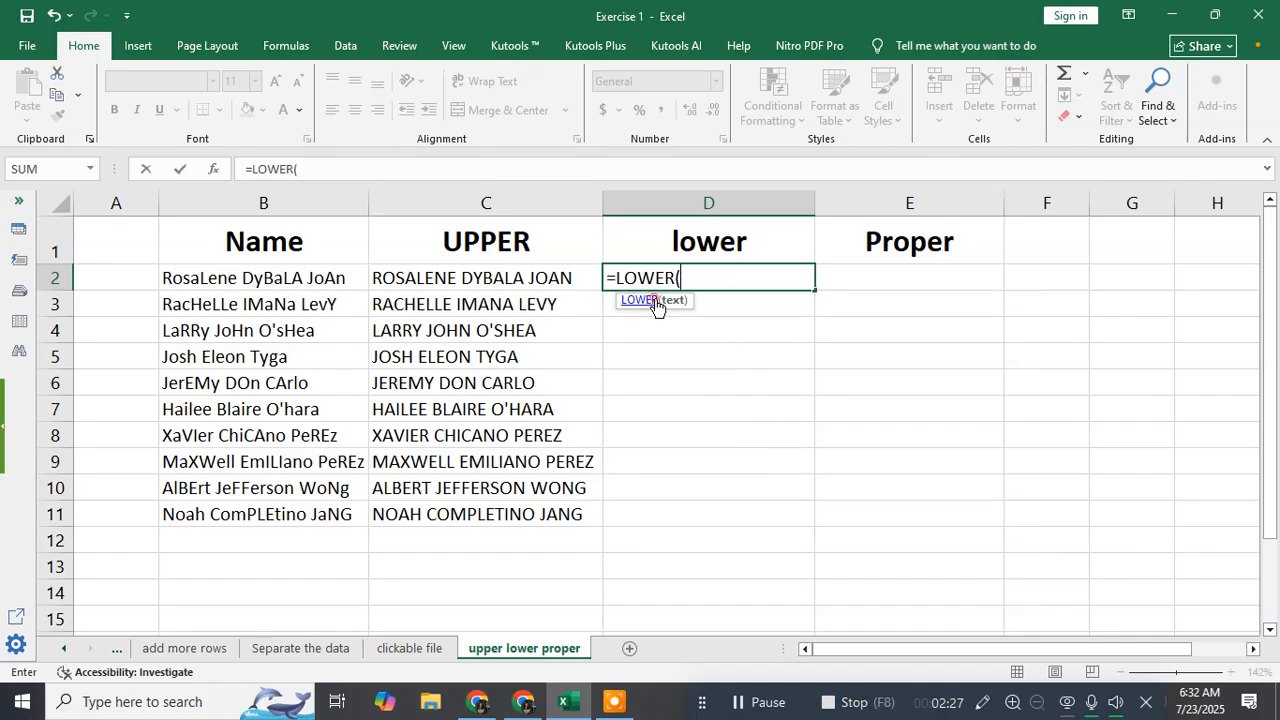
{"action": "left_click", "coordinate": [287, 278]}
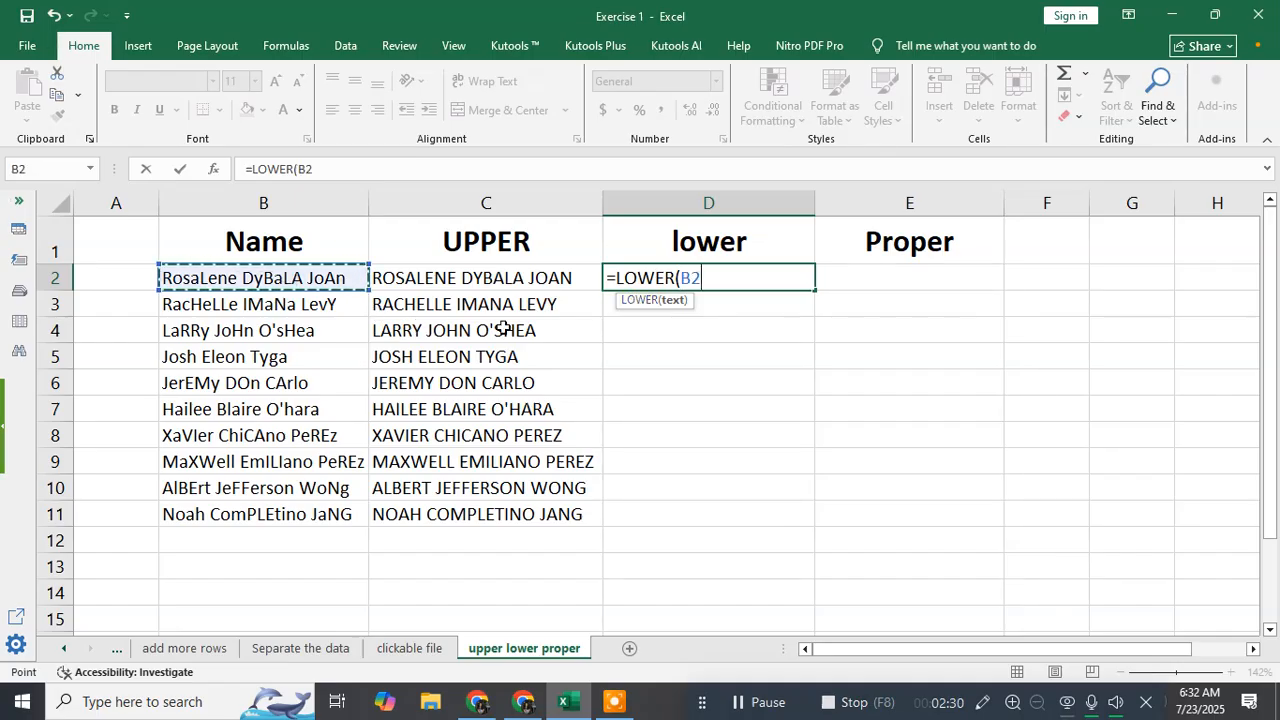
{"action": "type", "text": ")"}
{"action": "key", "text": "Return"}
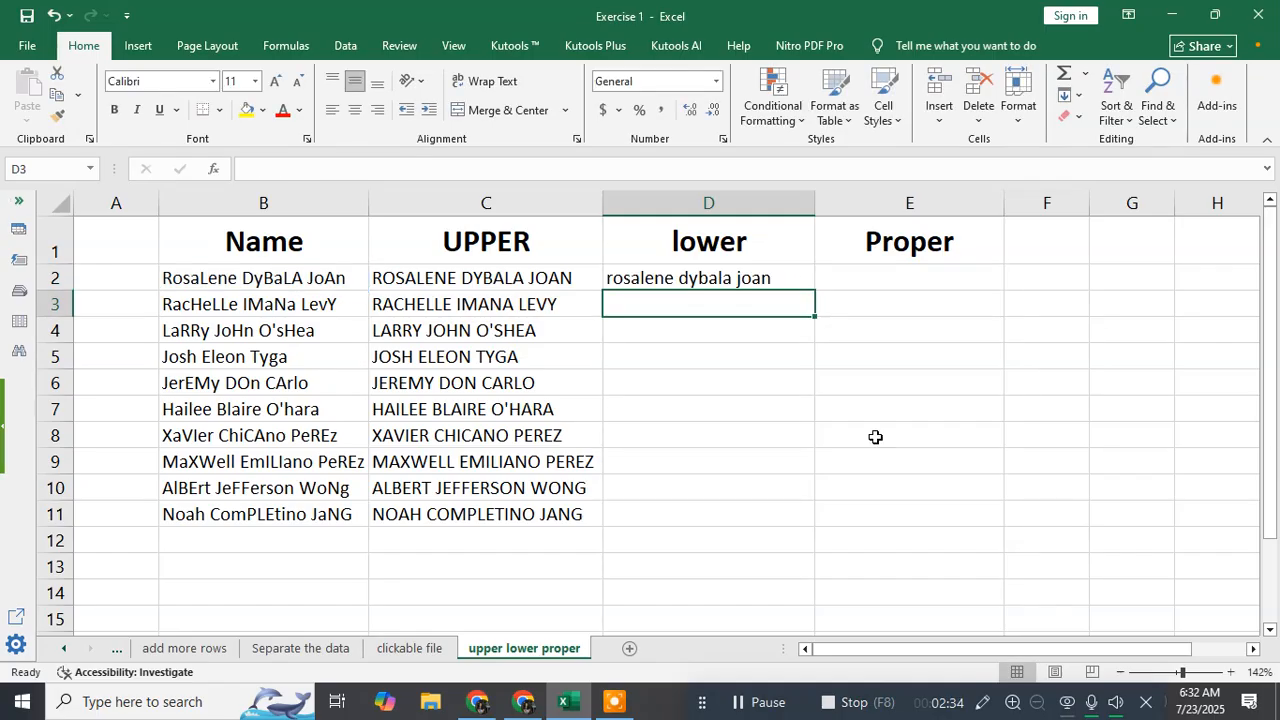
{"action": "left_click", "coordinate": [794, 275]}
{"action": "double_click", "coordinate": [813, 290]}
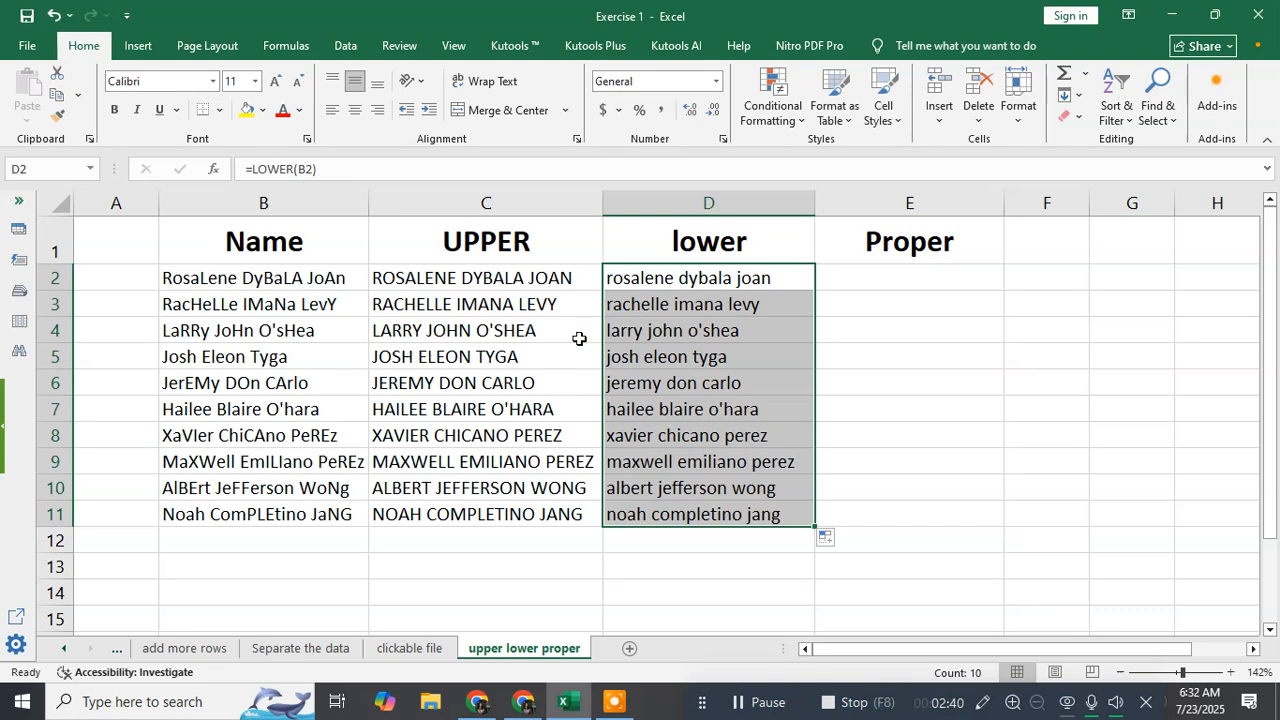
{"action": "left_click", "coordinate": [851, 276]}
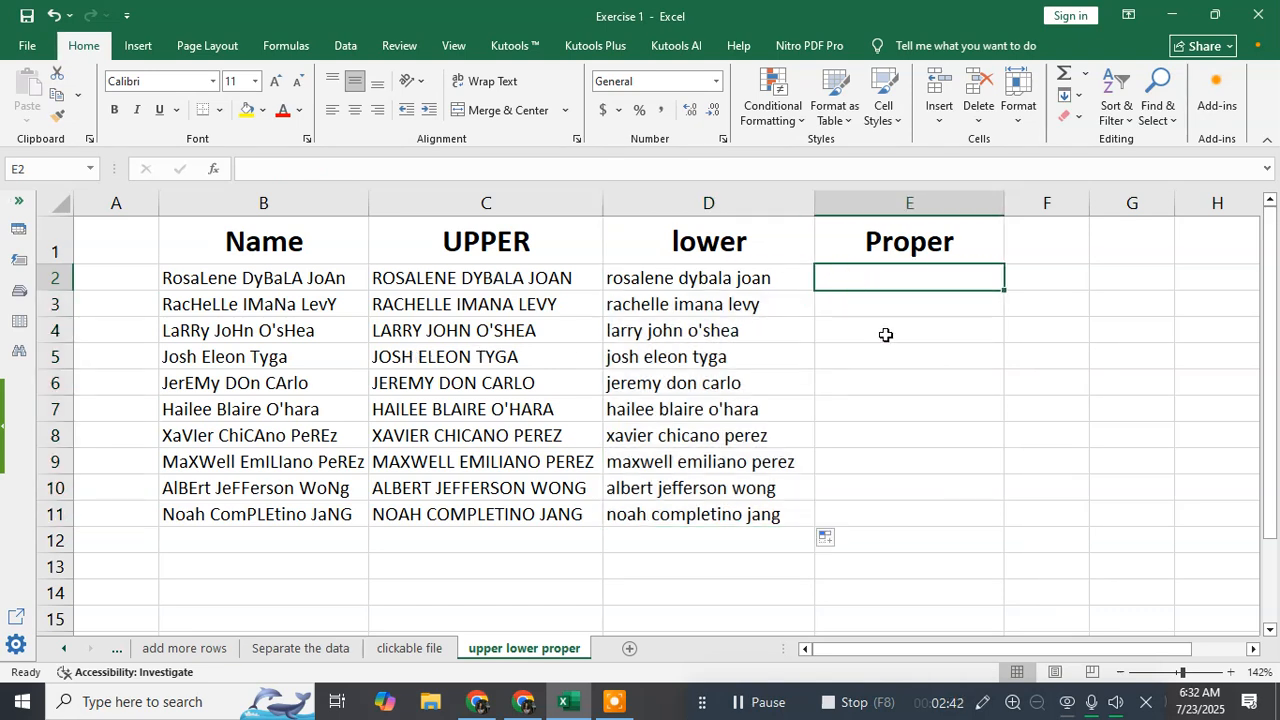
{"action": "type", "text": "="}
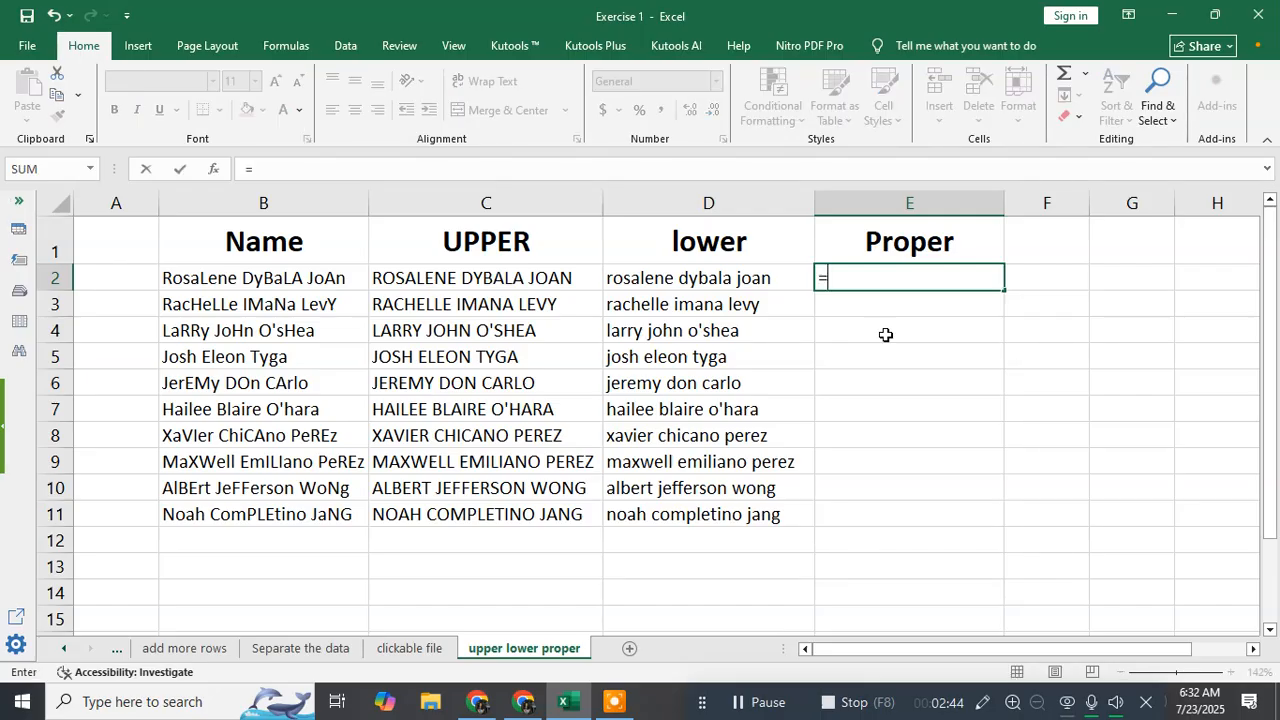
{"action": "left_click", "coordinate": [276, 289]}
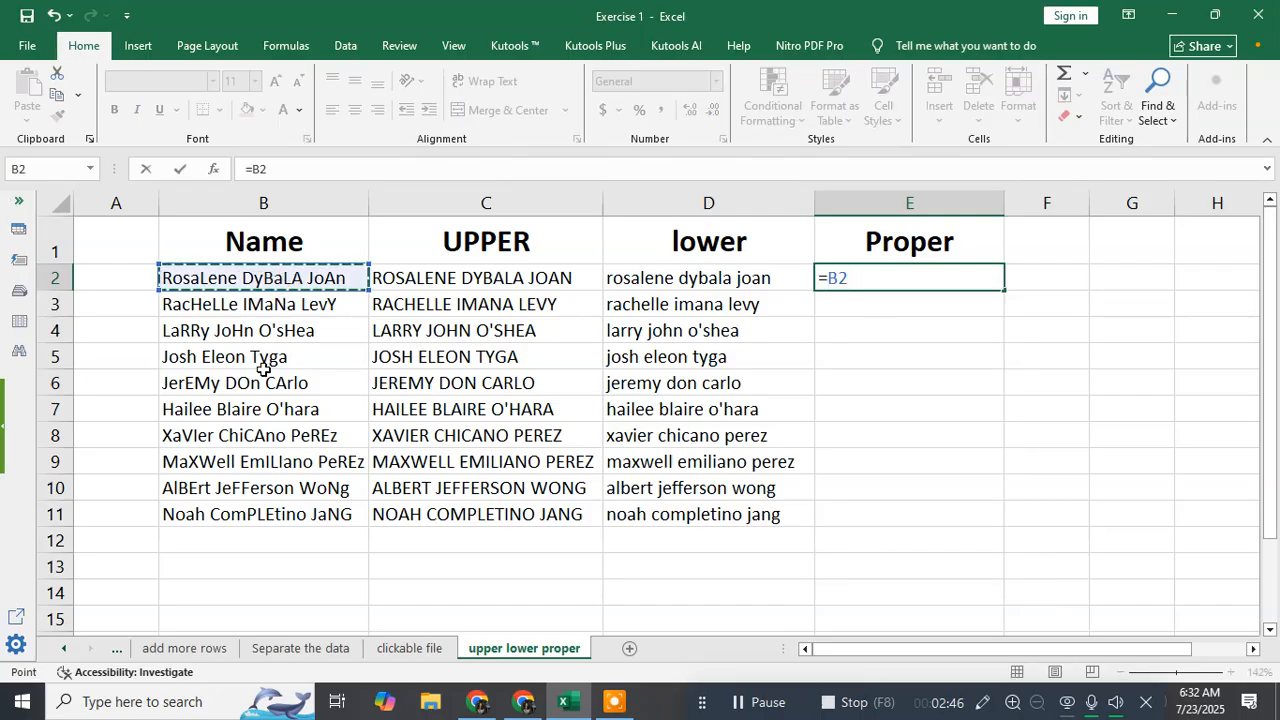
{"action": "left_click", "coordinate": [265, 319]}
{"action": "left_click", "coordinate": [310, 280]}
{"action": "key", "text": "BackSpace"}
{"action": "key", "text": "BackSpace"}
{"action": "key", "text": "BackSpace"}
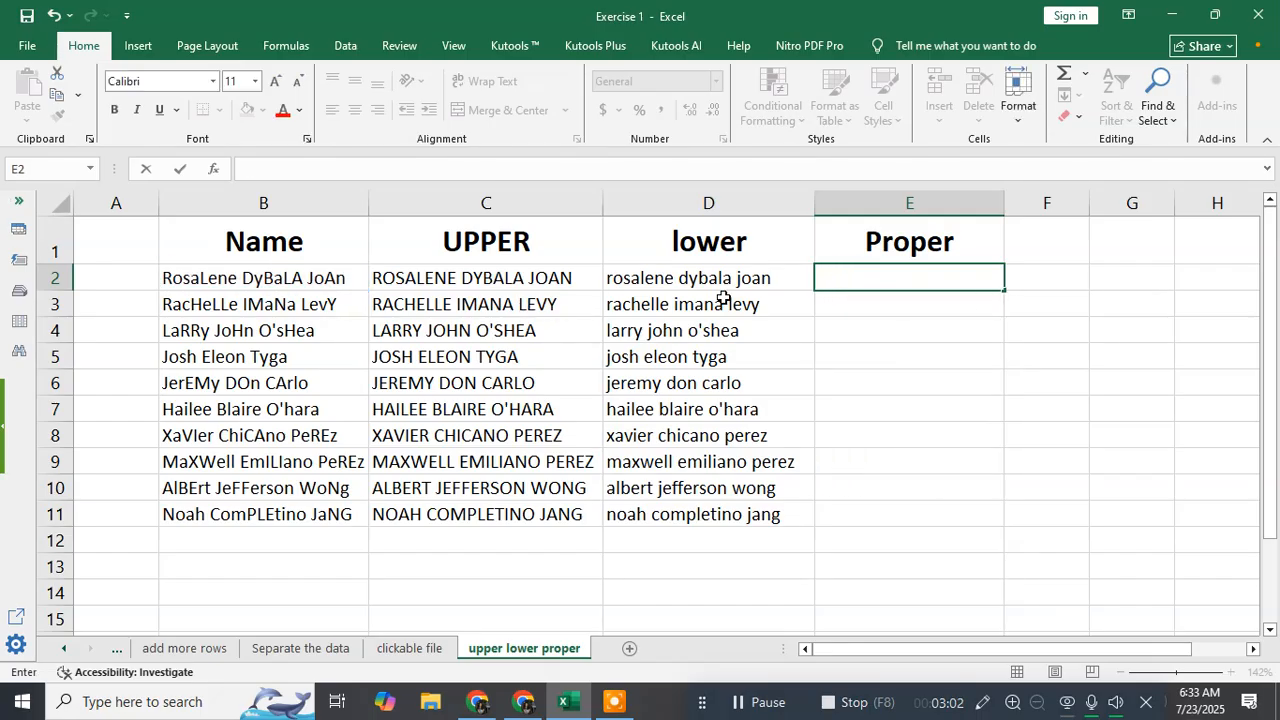
Enter =PROPER(B2) in cell E2 and fill the formula down to E11
{"action": "type", "text": "="}
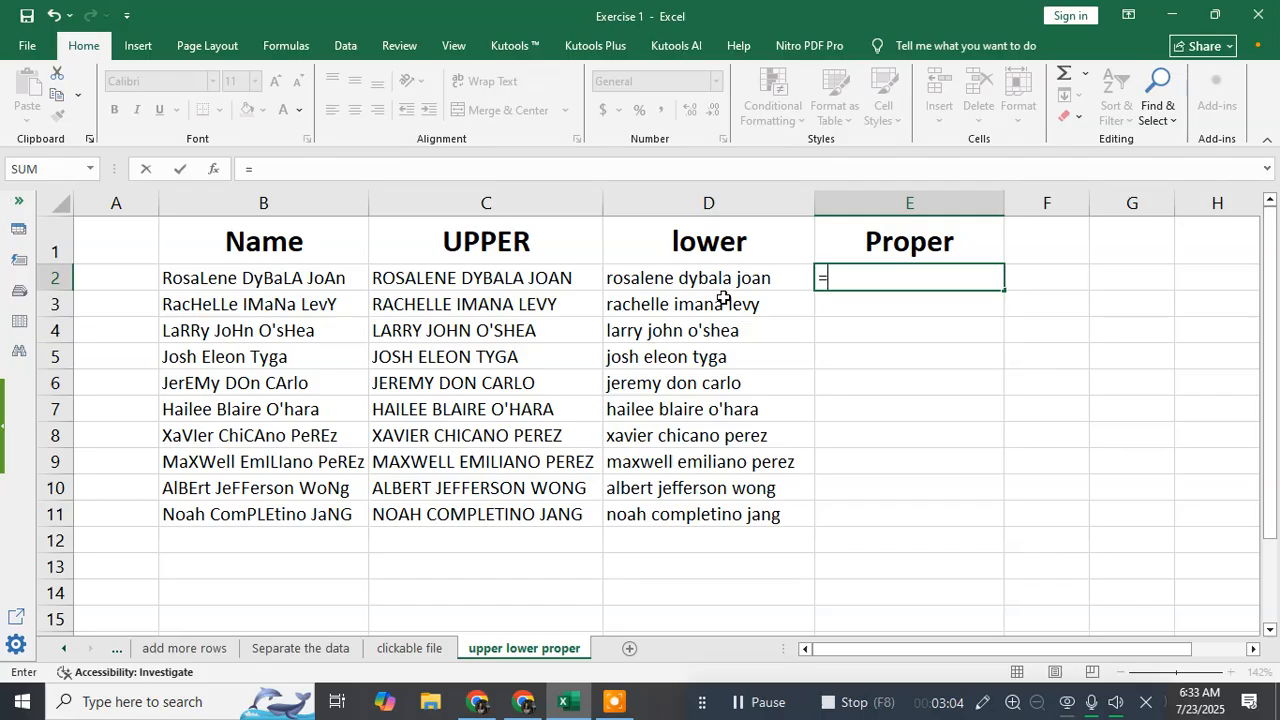
{"action": "type", "text": "PR"}
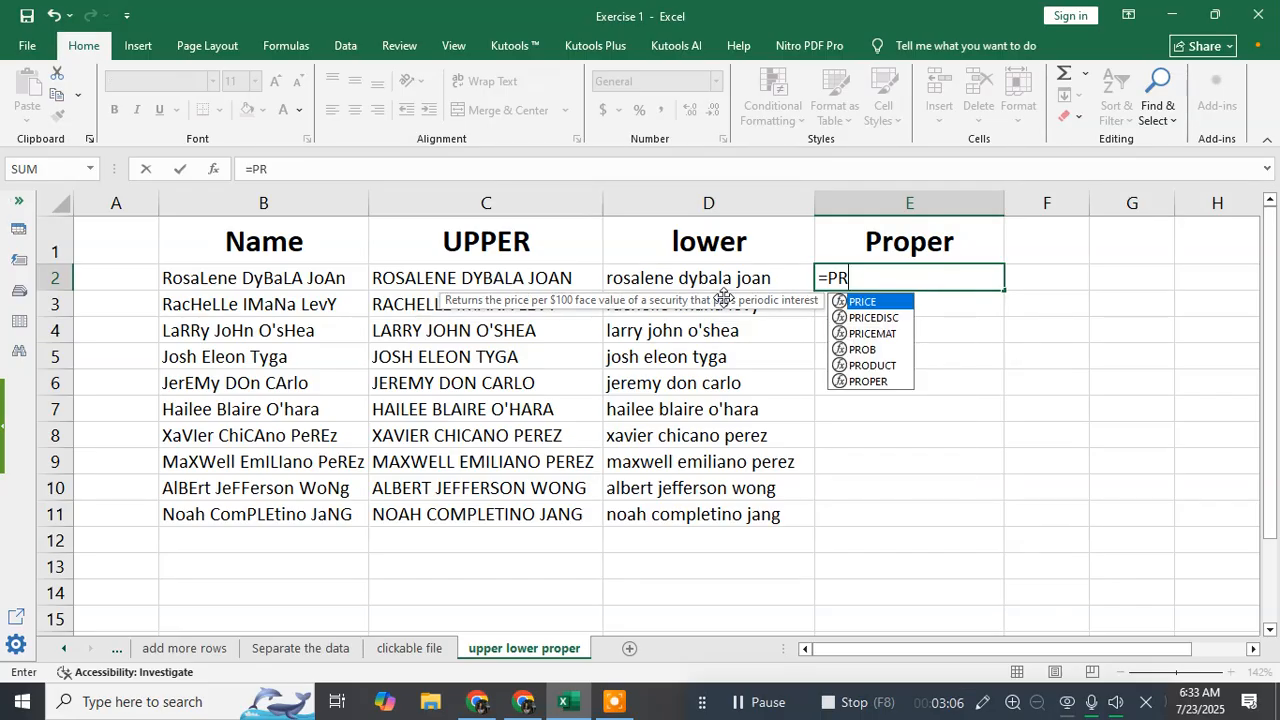
{"action": "double_click", "coordinate": [893, 382]}
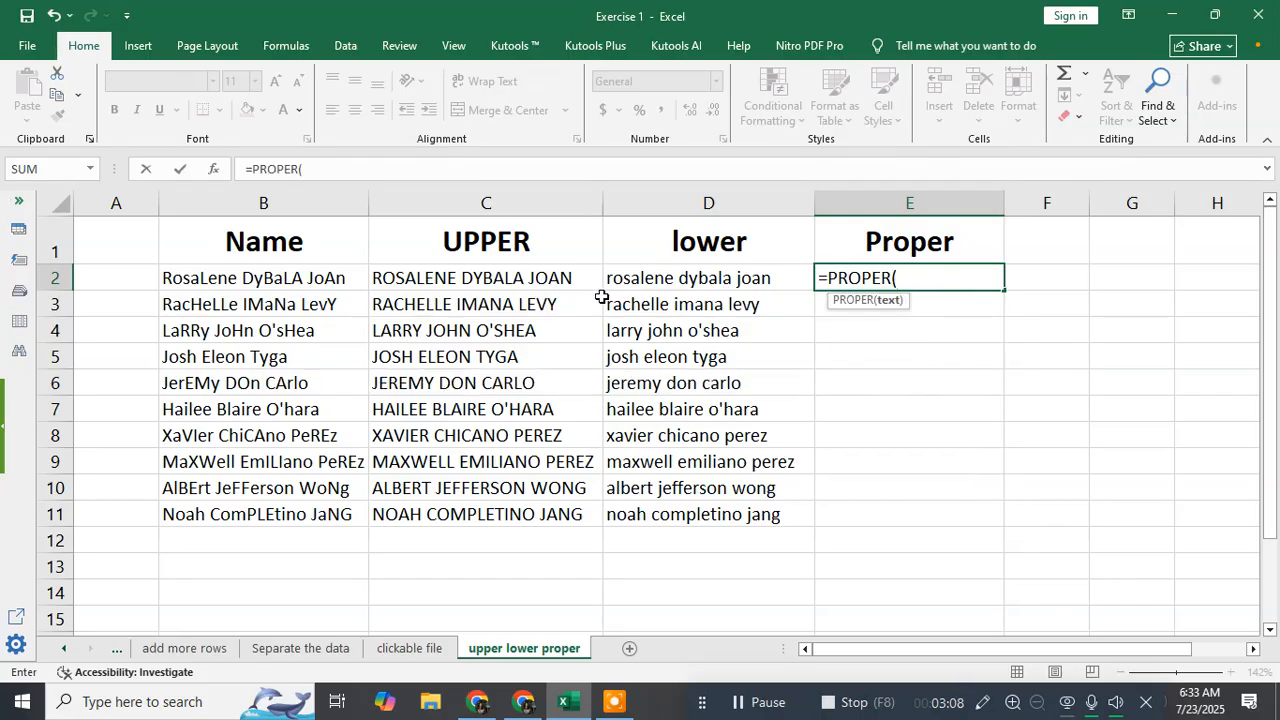
{"action": "left_click", "coordinate": [333, 277]}
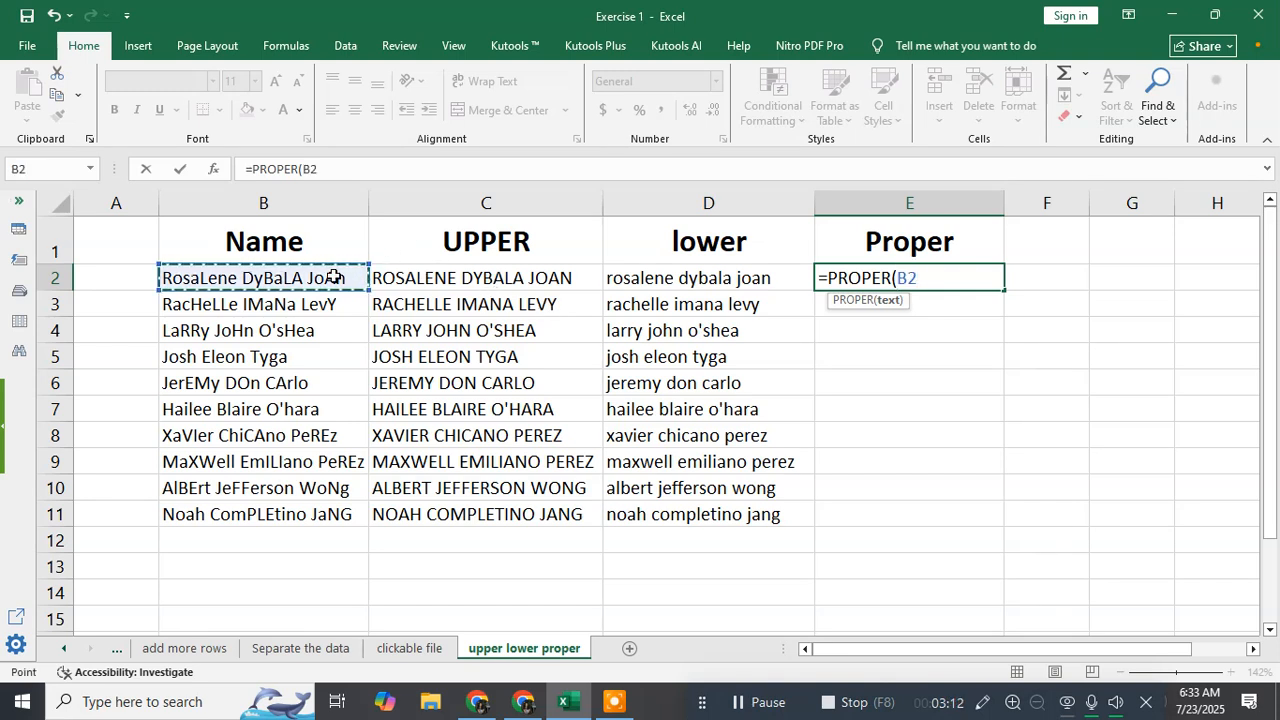
{"action": "type", "text": ")"}
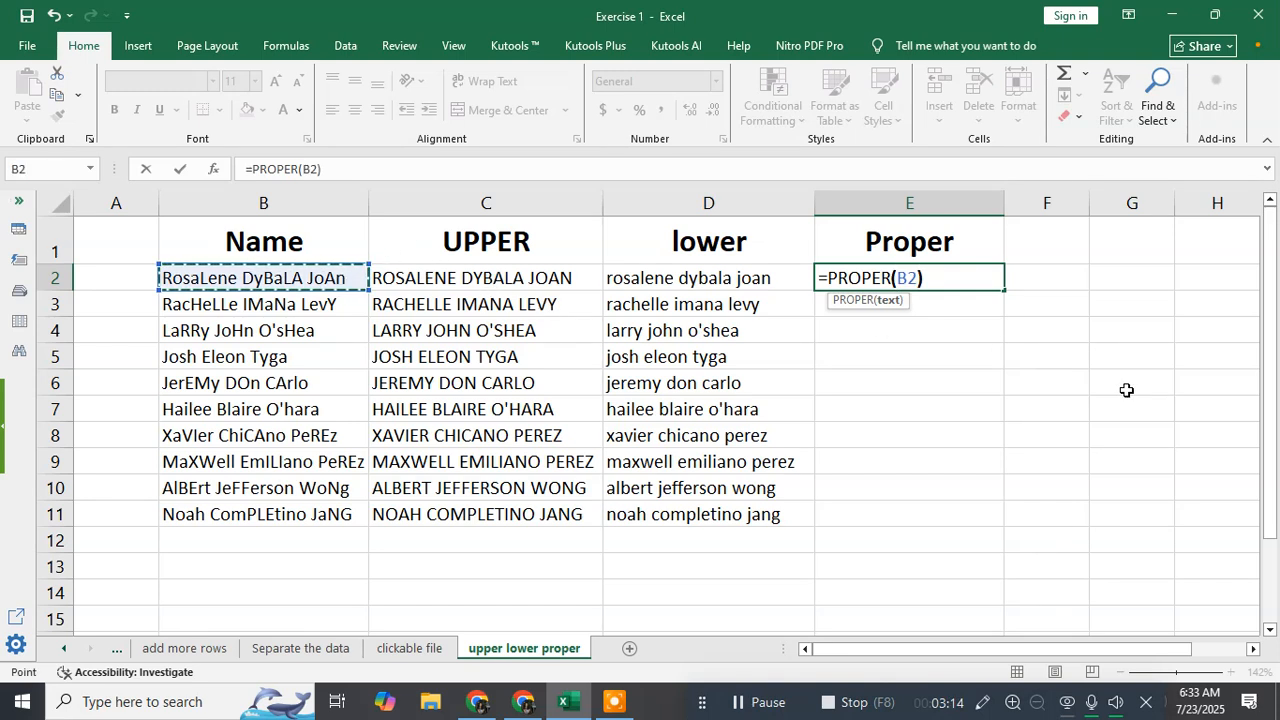
{"action": "key", "text": "Return"}
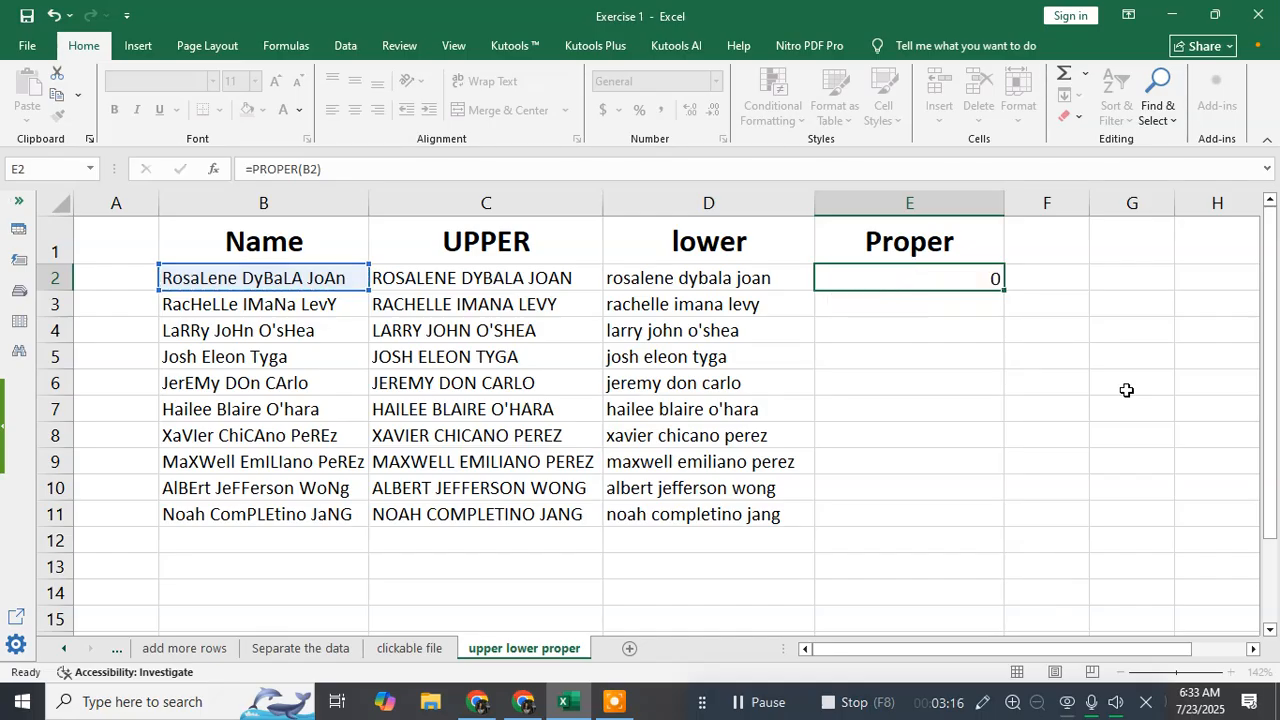
{"action": "left_click", "coordinate": [981, 280]}
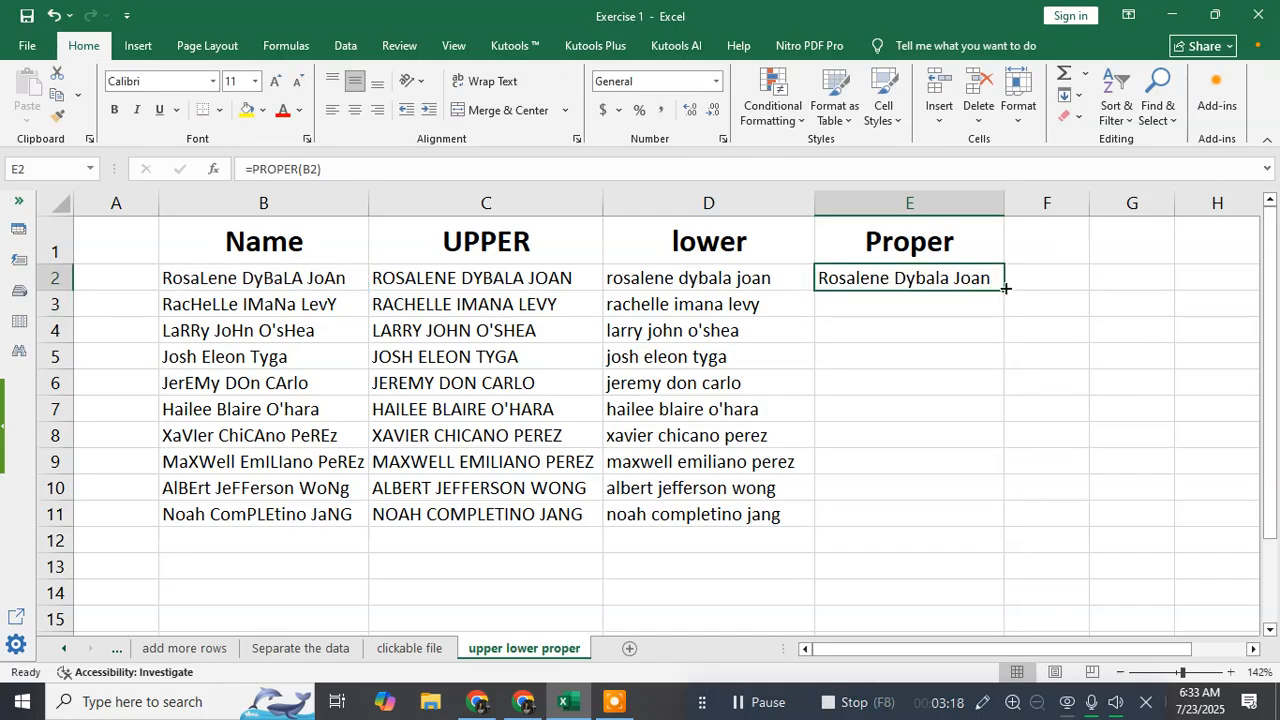
{"action": "double_click", "coordinate": [1001, 293]}
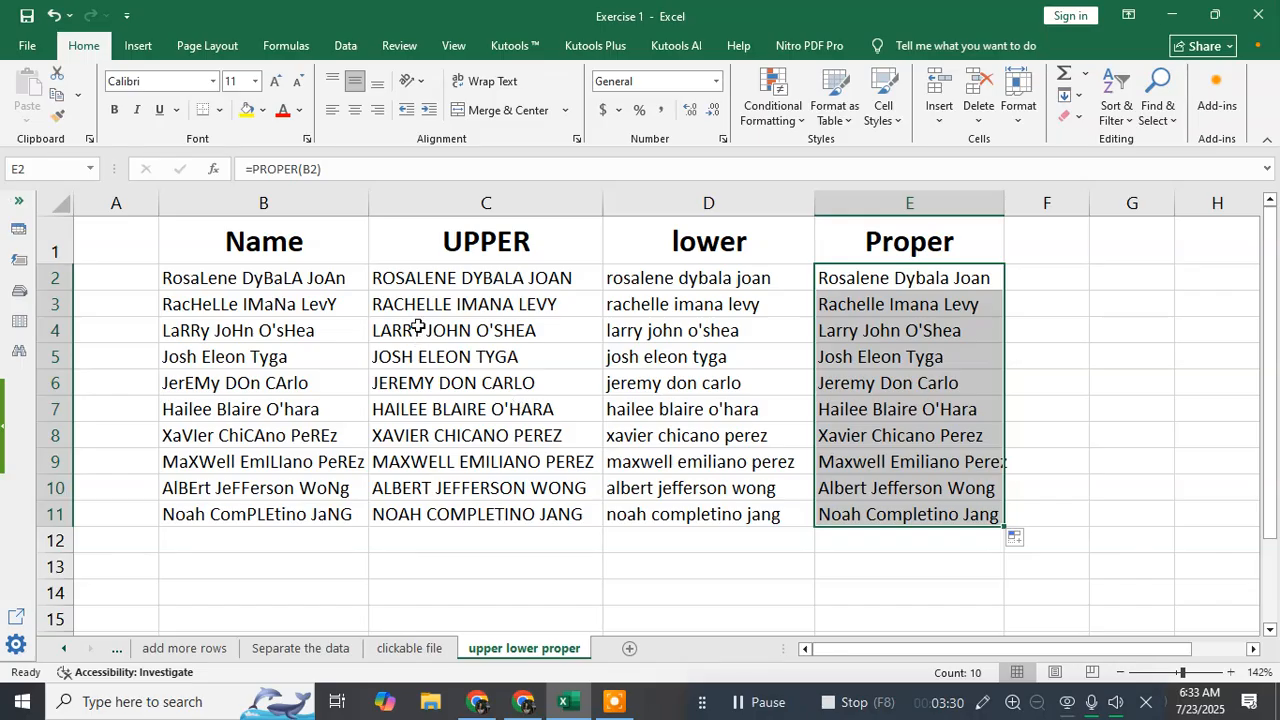
Clear the formulas from the UPPER, lower and Proper columns in C2:E11
{"action": "left_click_drag", "start_coordinate": [447, 278], "coordinate": [907, 512]}
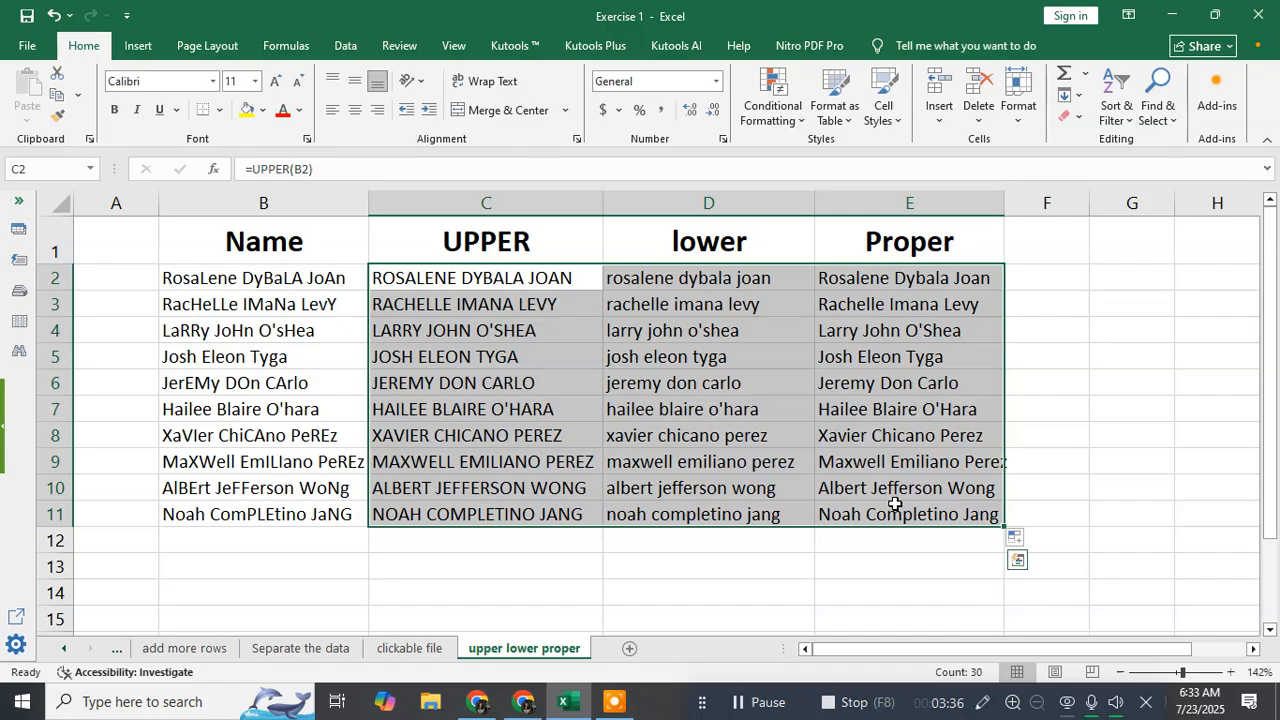
{"action": "key", "text": "Delete"}
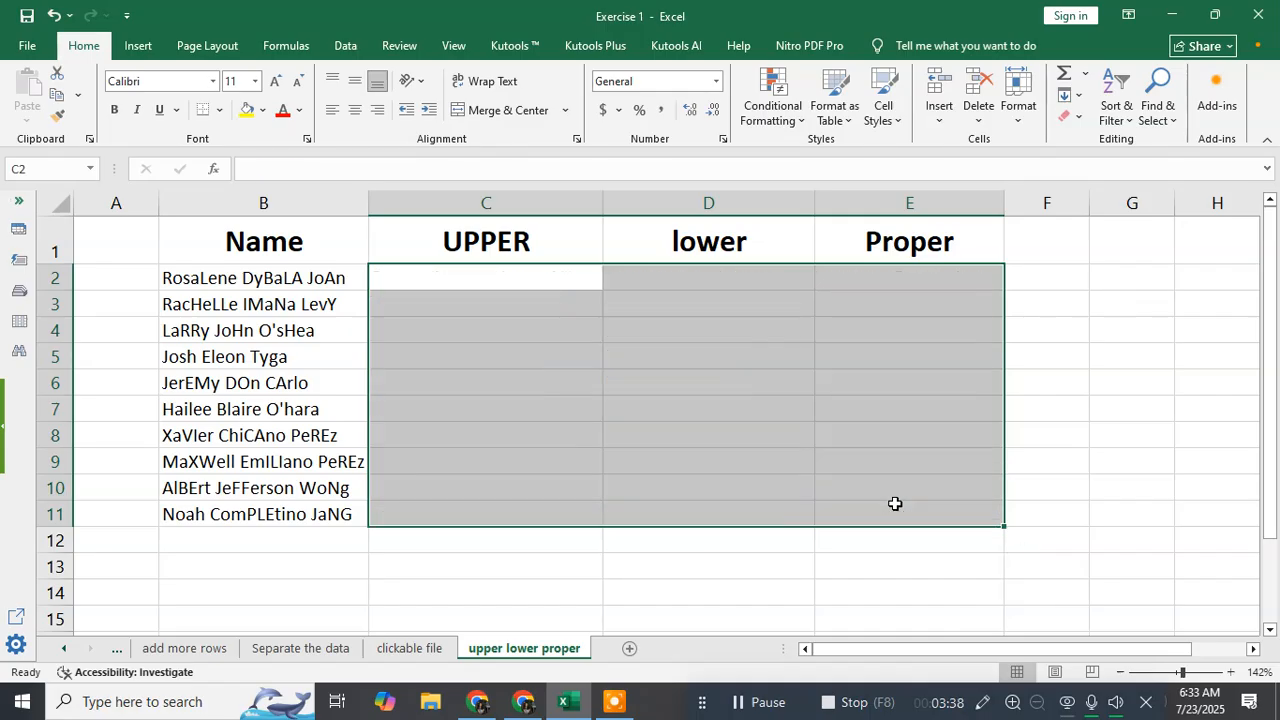
Enter the full name from B2 as plain text in all capital letters in cell C2
{"action": "left_click", "coordinate": [490, 278]}
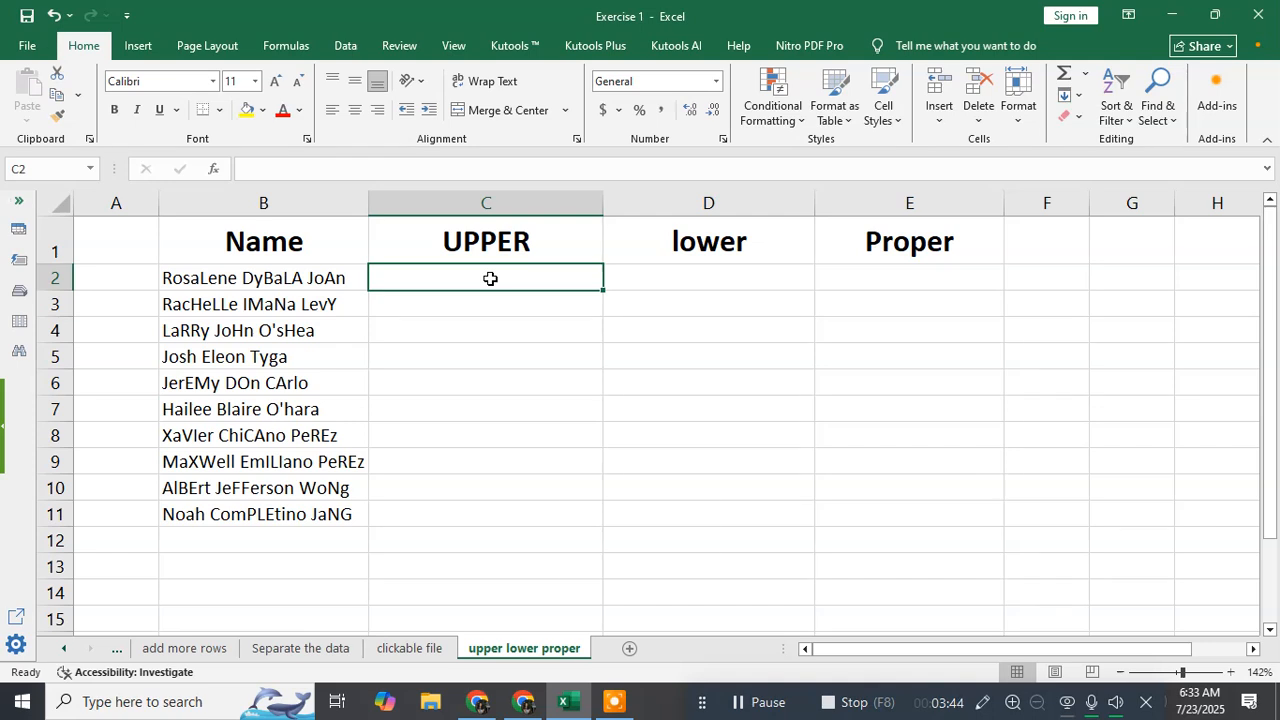
{"action": "key", "text": "Caps_Lock"}
{"action": "type", "text": "r"}
{"action": "key", "text": "Caps_Lock"}
{"action": "key", "text": "BackSpace"}
{"action": "type", "text": "R"}
{"action": "key", "text": "Caps_Lock"}
{"action": "type", "text": "o"}
{"action": "key", "text": "BackSpace"}
{"action": "key", "text": "BackSpace"}
{"action": "key", "text": "Caps_Lock"}
{"action": "type", "text": "ROSELEN"}
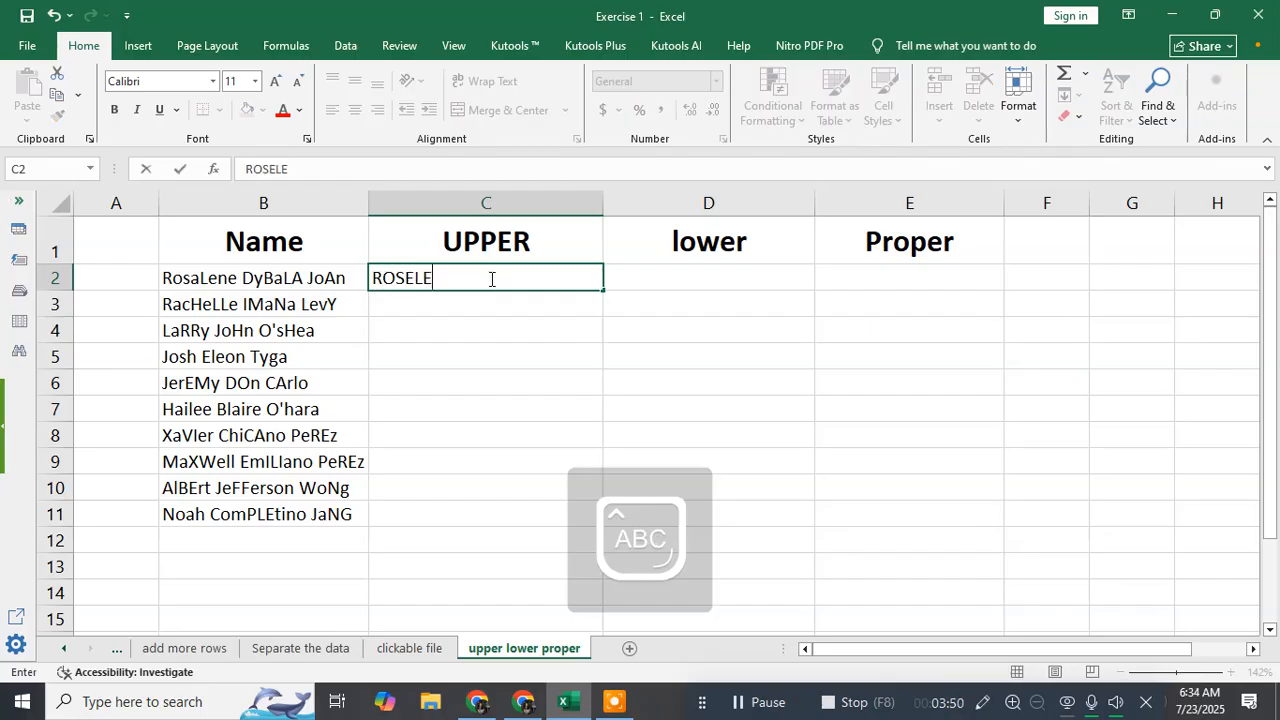
{"action": "key", "text": "BackSpace"}
{"action": "key", "text": "BackSpace"}
{"action": "key", "text": "BackSpace"}
{"action": "key", "text": "BackSpace"}
{"action": "type", "text": "ALENE "}
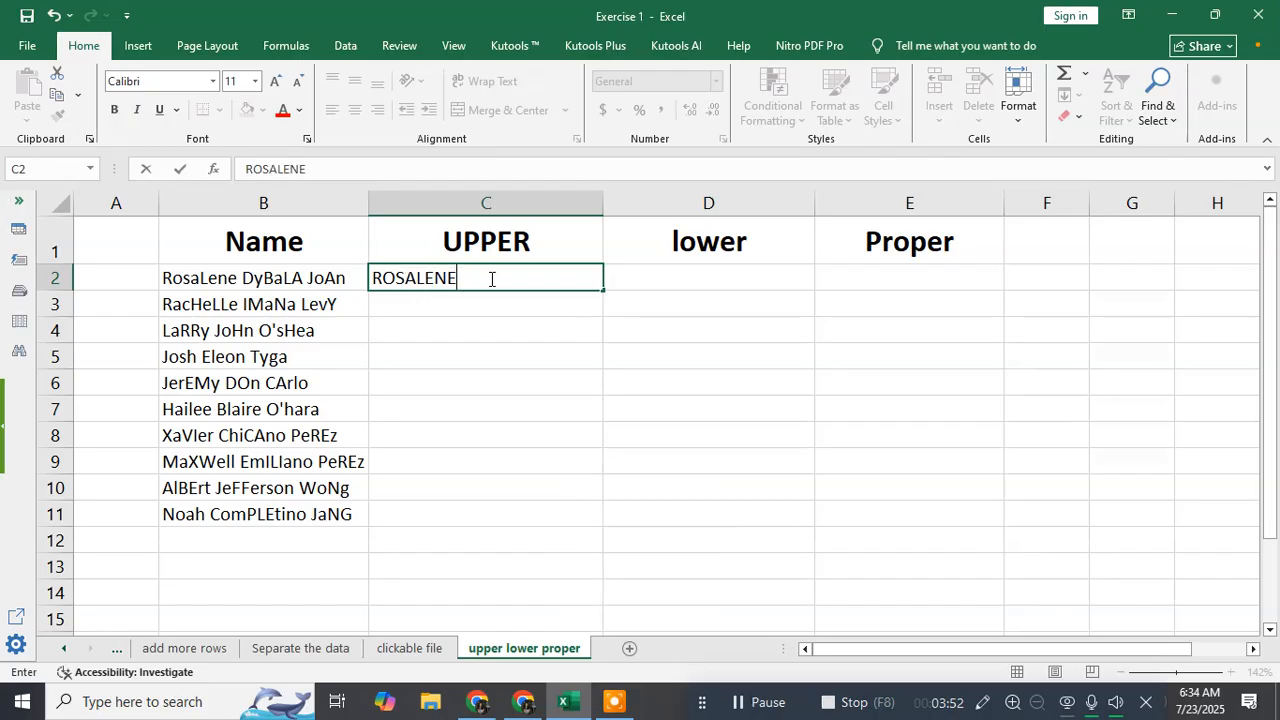
{"action": "type", "text": "DY"}
{"action": "type", "text": "BAL;A"}
{"action": "key", "text": "BackSpace"}
{"action": "key", "text": "BackSpace"}
{"action": "type", "text": "A"}
{"action": "key", "text": "Caps_Lock"}
{"action": "type", "text": "JO"}
{"action": "key", "text": "BackSpace"}
{"action": "key", "text": "BackSpace"}
{"action": "type", "text": "JOAN"}
{"action": "key", "text": "Return"}
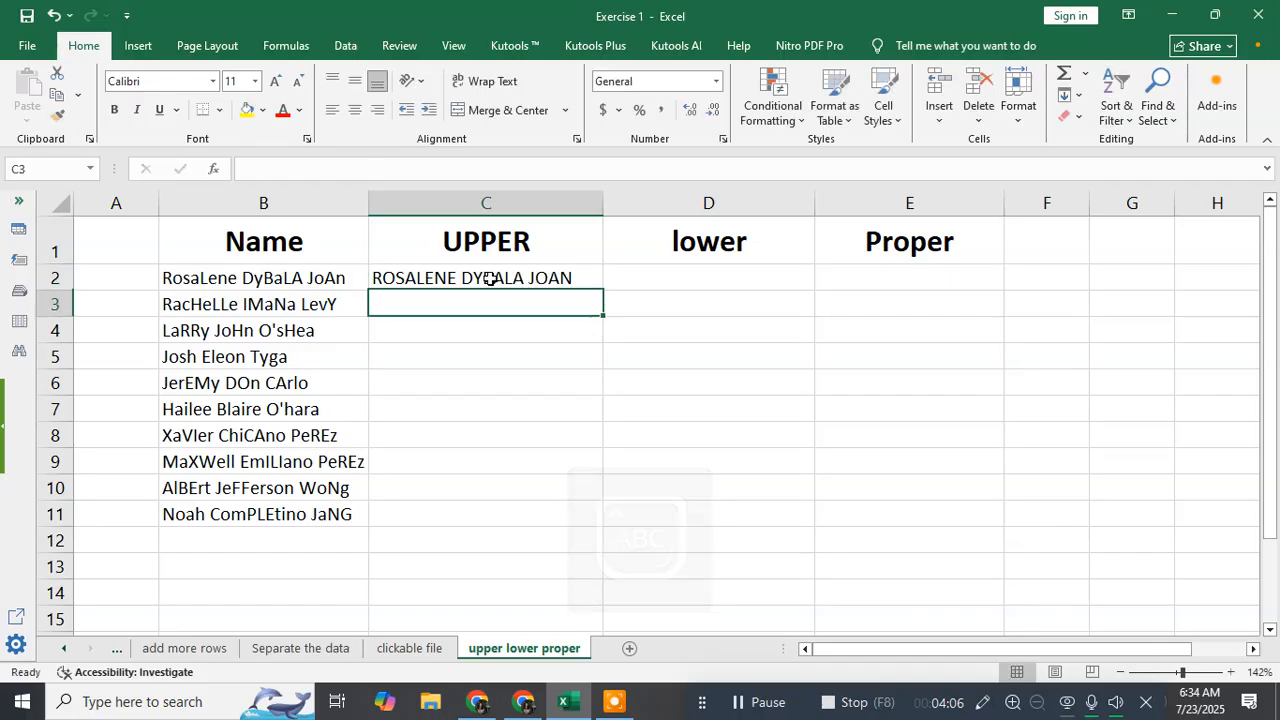
Enter the full name from B2 as plain text in all lowercase letters in cell D2
{"action": "key", "text": "Up"}
{"action": "key", "text": "Right"}
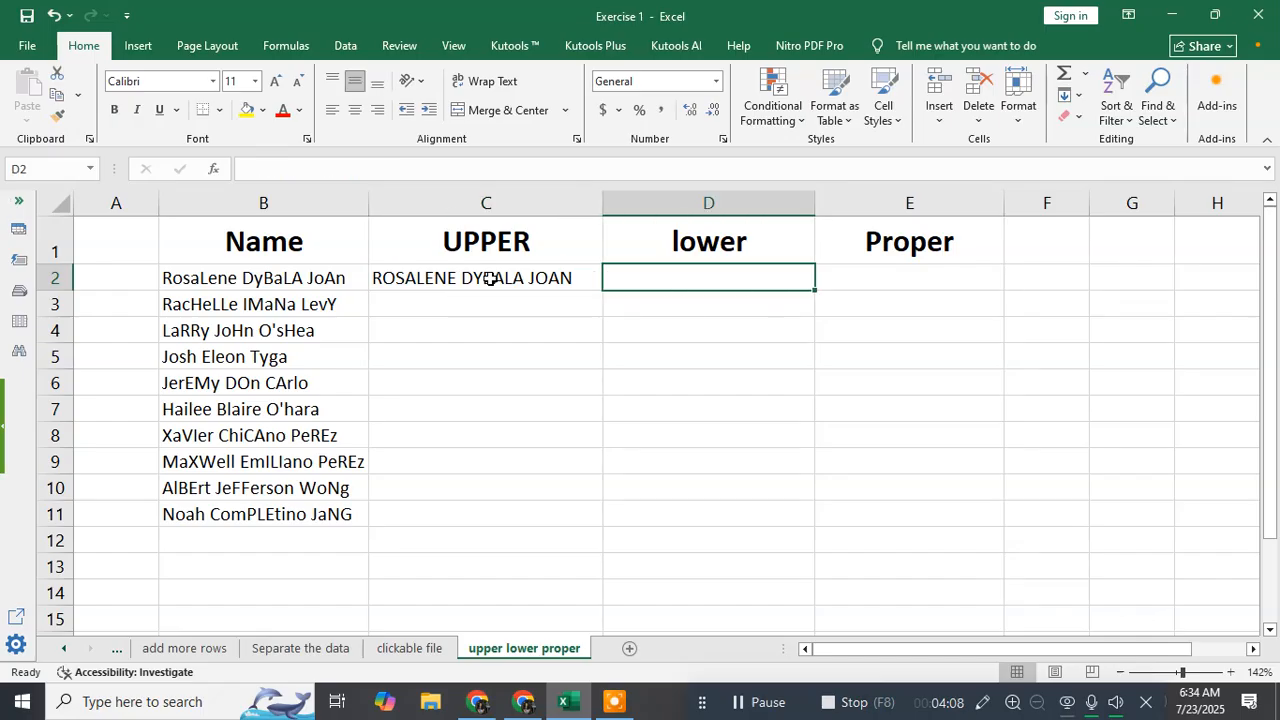
{"action": "key", "text": "Caps_Lock"}
{"action": "type", "text": "="}
{"action": "key", "text": "BackSpace"}
{"action": "type", "text": "R"}
{"action": "key", "text": "BackSpace"}
{"action": "key", "text": "Caps_Lock"}
{"action": "type", "text": "rosalene dybala joan"}
{"action": "key", "text": "Tab"}
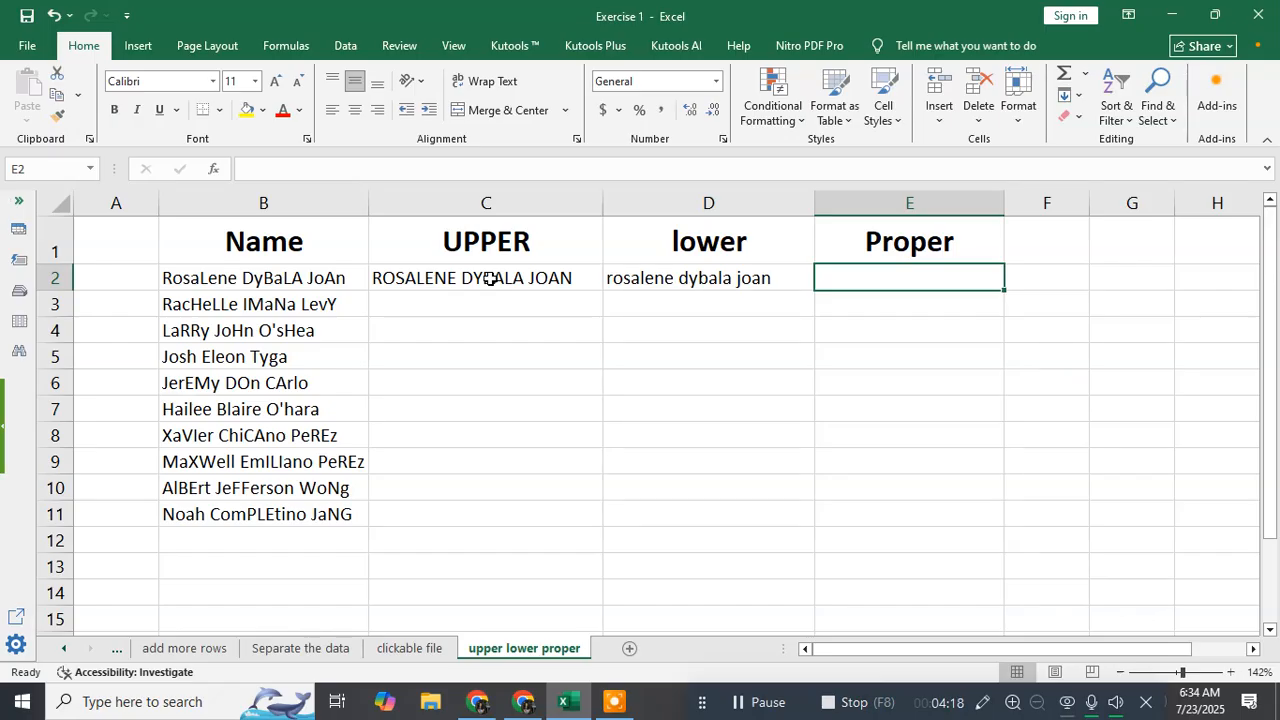
Write the full name from B2 as plain text in cell E2, capitalizing only the first letter of each word
{"action": "key", "text": "Caps_Lock"}
{"action": "type", "text": "R"}
{"action": "key", "text": "Caps_Lock"}
{"action": "type", "text": "osalene"}
{"action": "key", "text": "Caps_Lock"}
{"action": "type", "text": "D"}
{"action": "key", "text": "Caps_Lock"}
{"action": "type", "text": "y"}
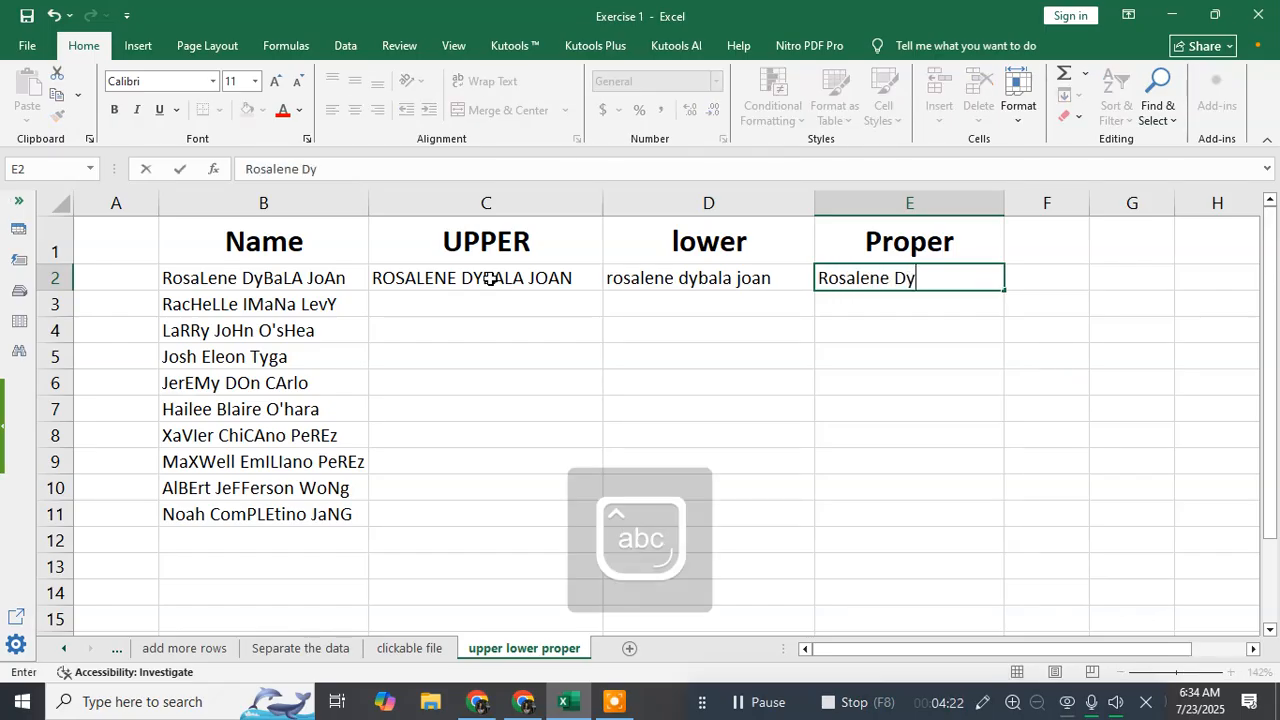
{"action": "type", "text": "bala"}
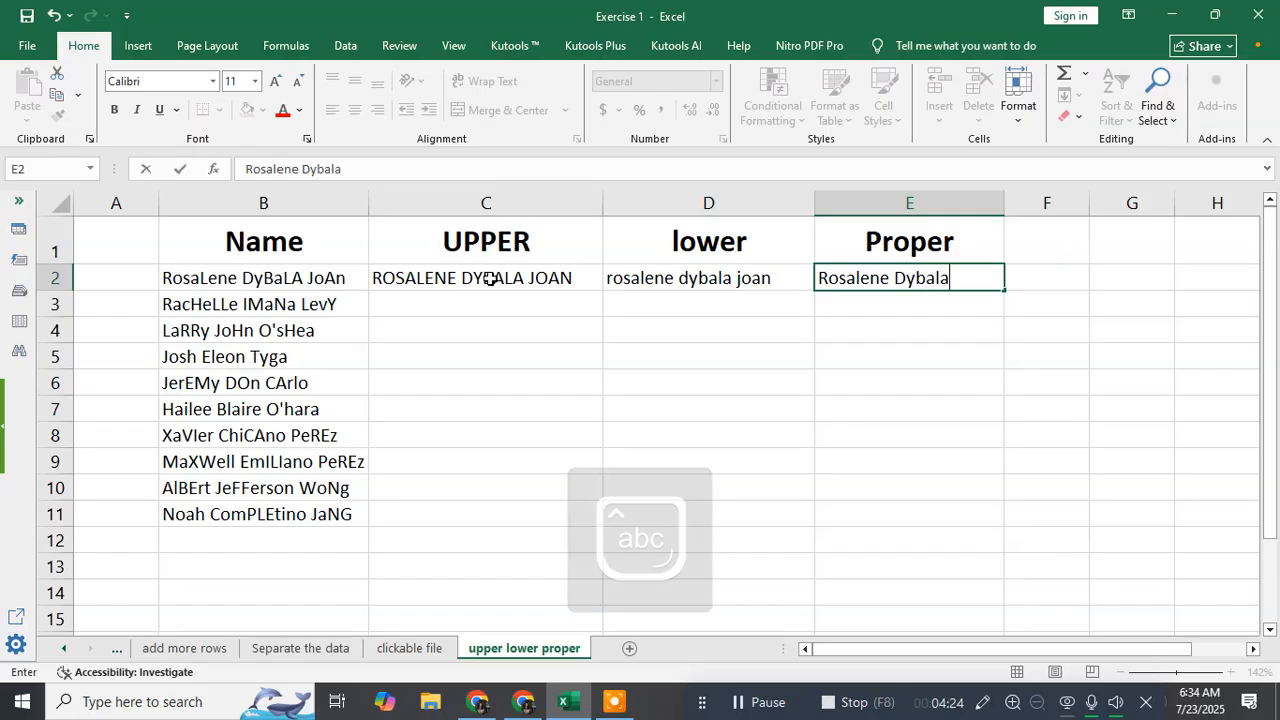
{"action": "key", "text": "Caps_Lock"}
{"action": "type", "text": "J"}
{"action": "key", "text": "Caps_Lock"}
{"action": "type", "text": "oan"}
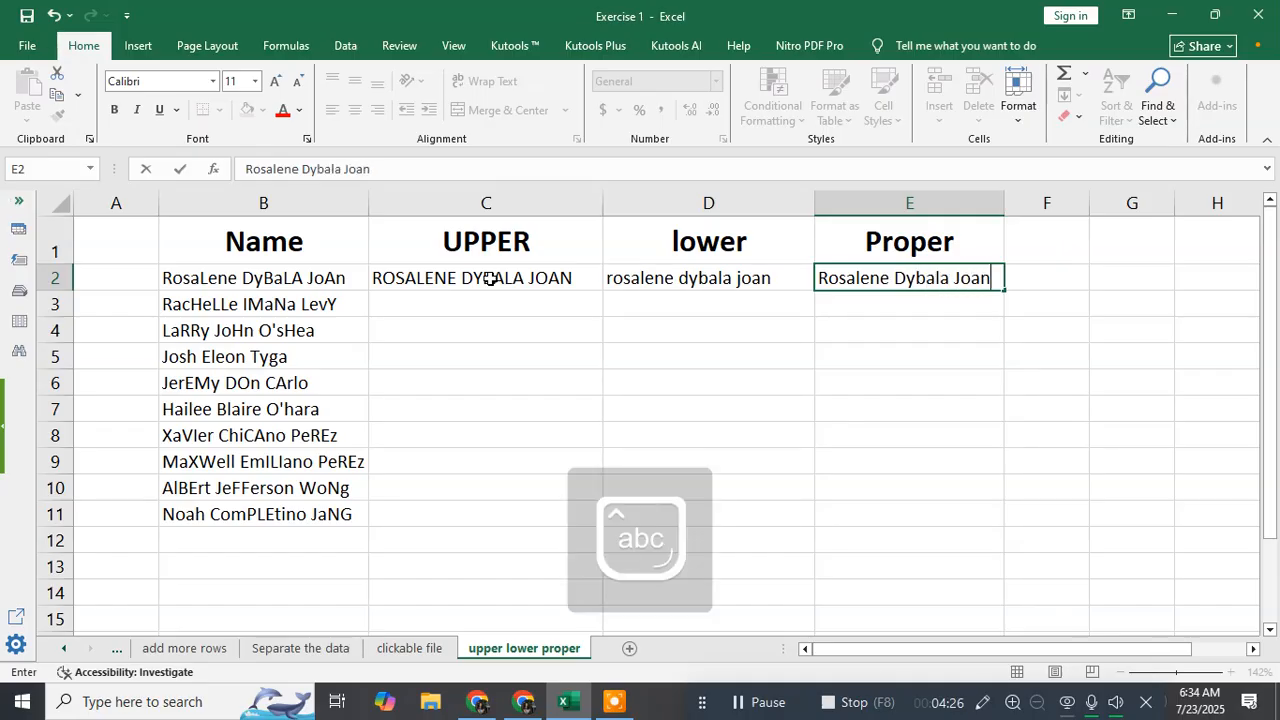
Flash Fill the UPPER, lower and Proper columns from row 3 to row 11, following the row 2 examples
{"action": "left_click", "coordinate": [412, 308]}
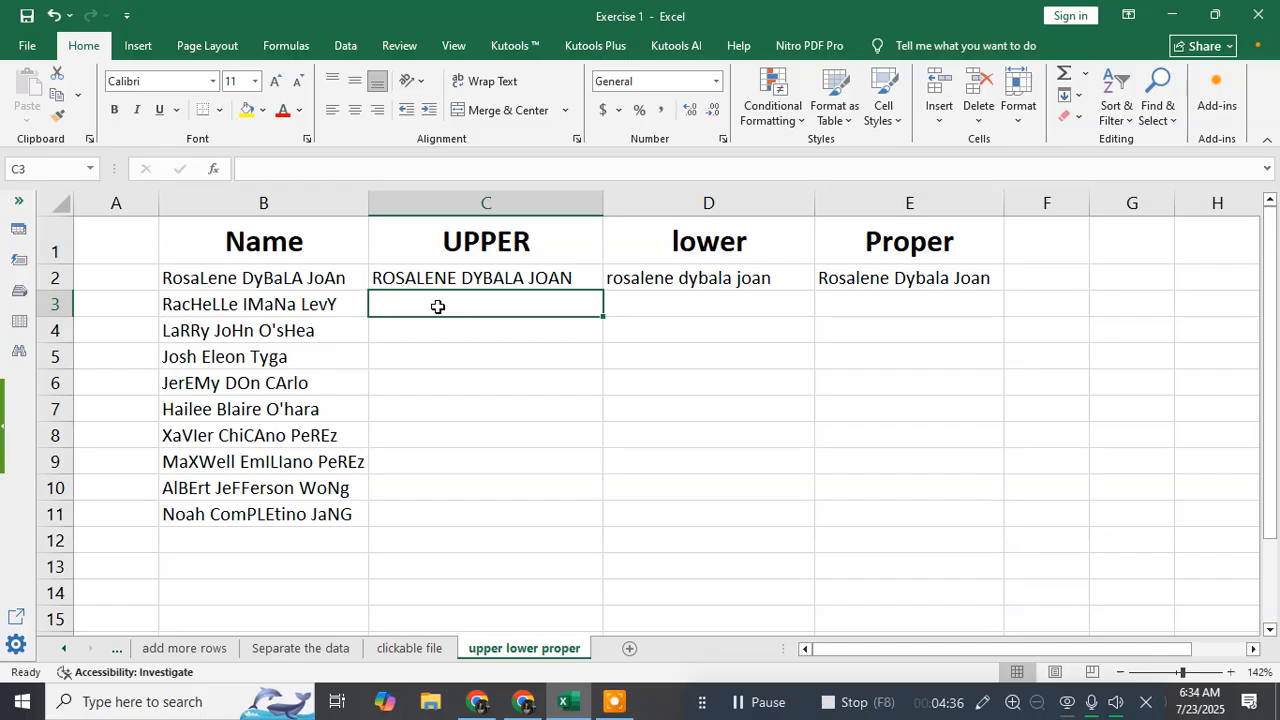
{"action": "key", "text": "ctrl+e"}
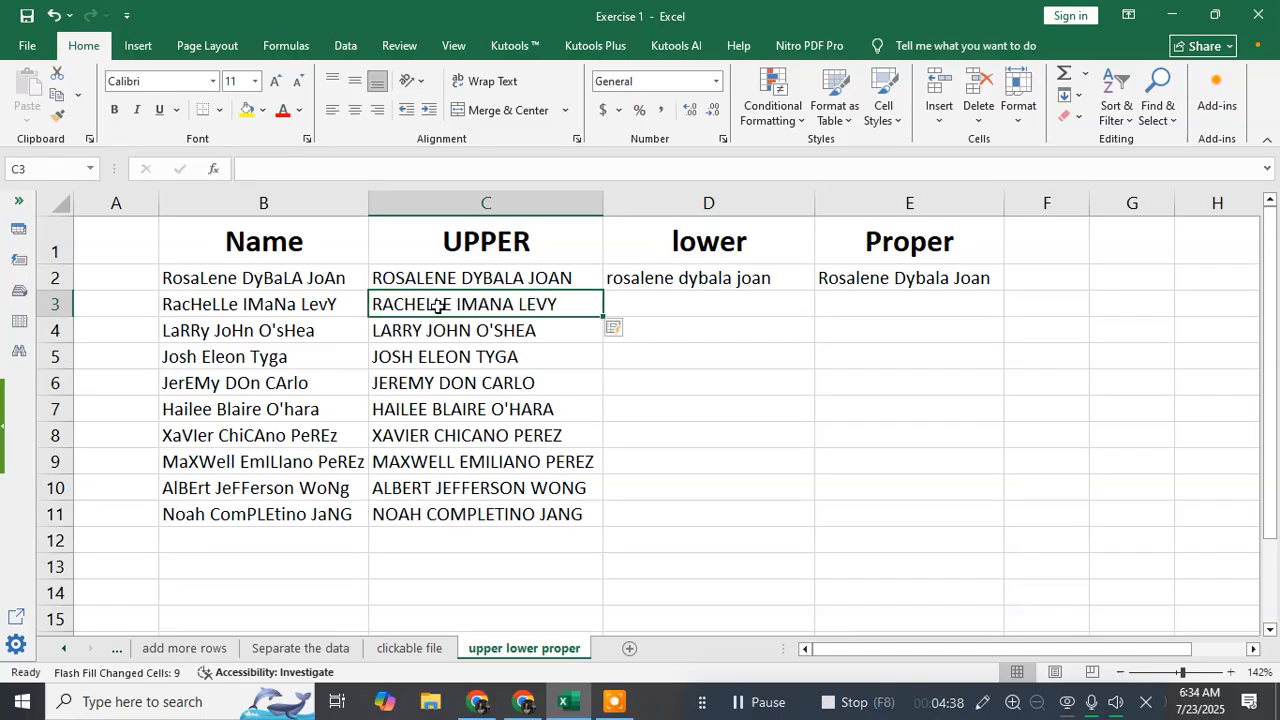
{"action": "left_click", "coordinate": [651, 309]}
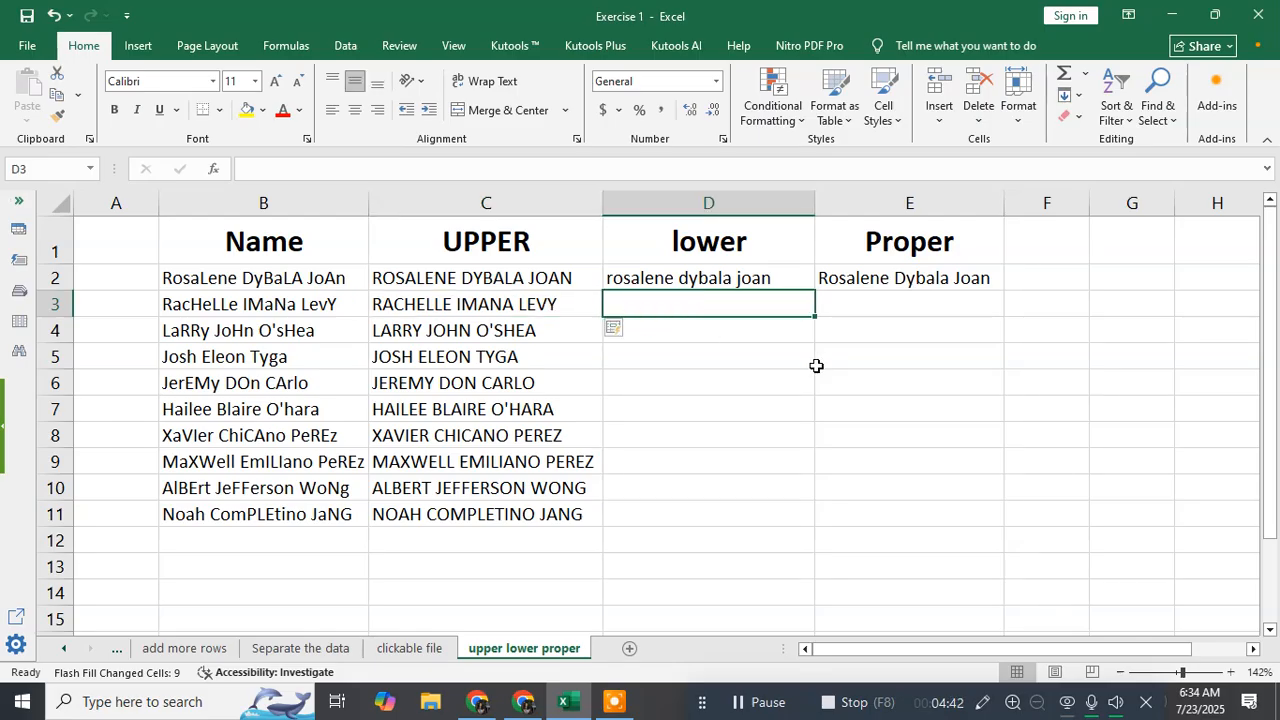
{"action": "key", "text": "ctrl+e"}
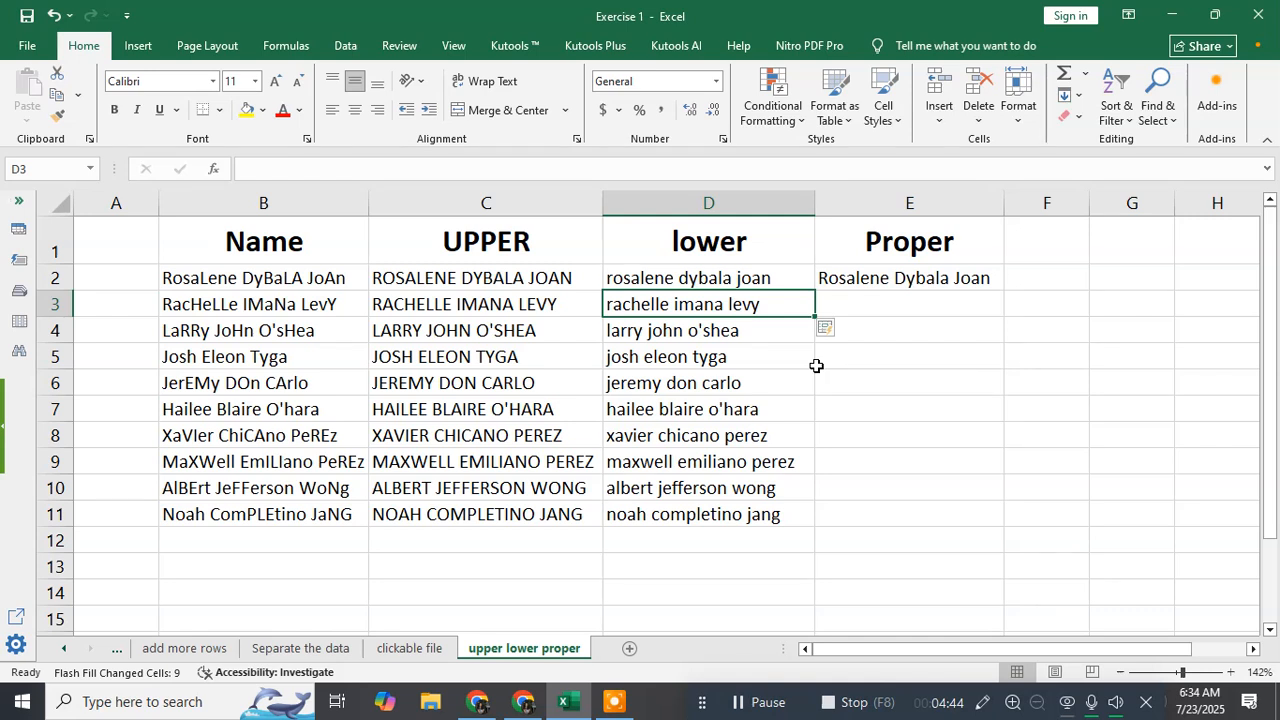
{"action": "left_click", "coordinate": [913, 310]}
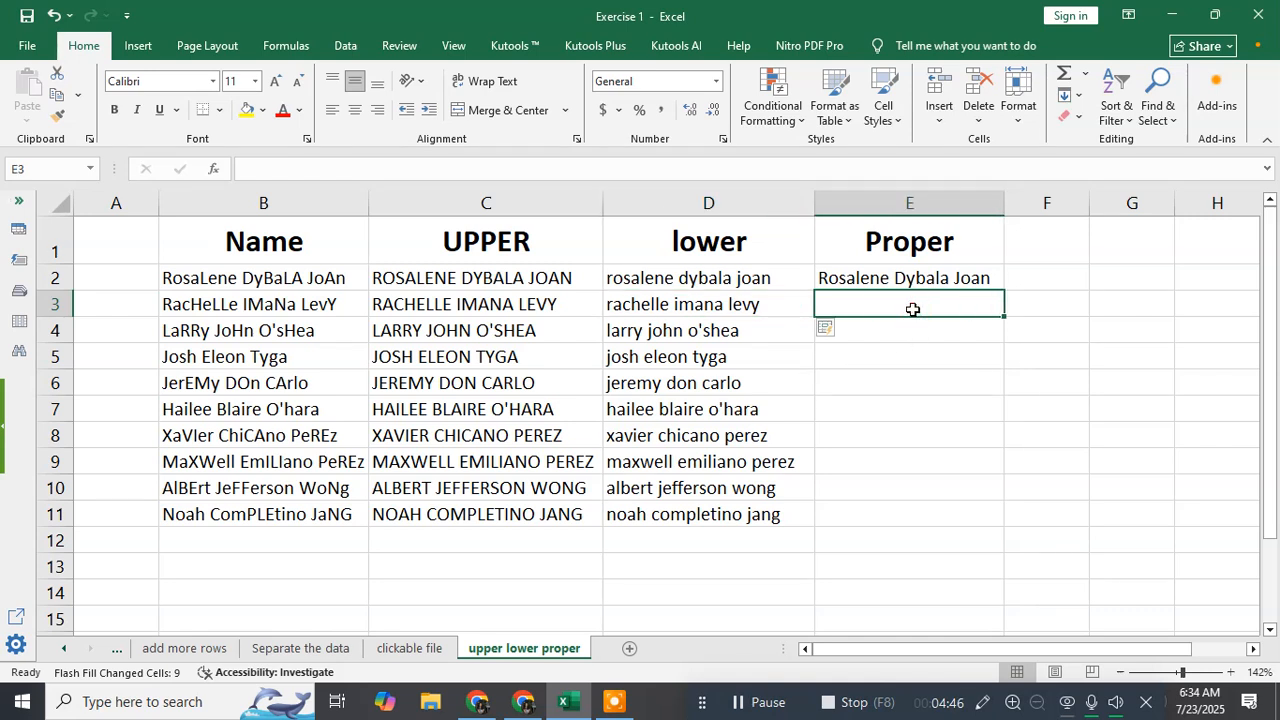
{"action": "key", "text": "ctrl+e"}
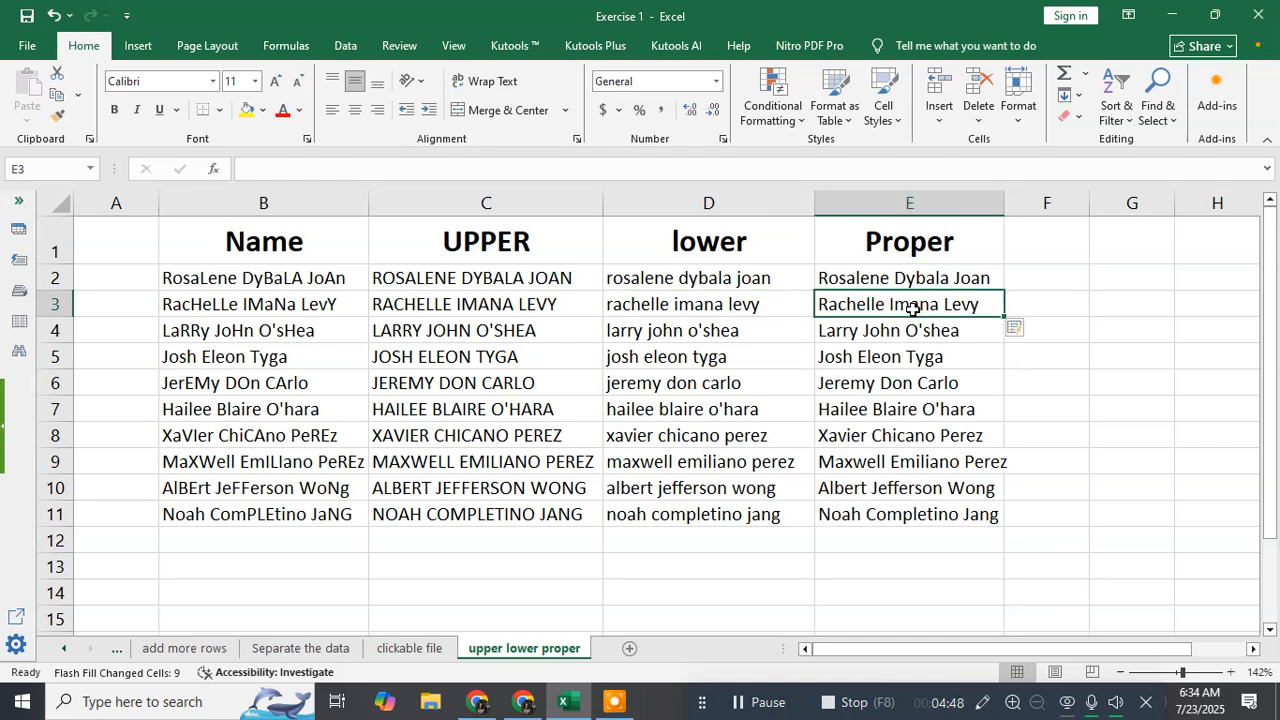